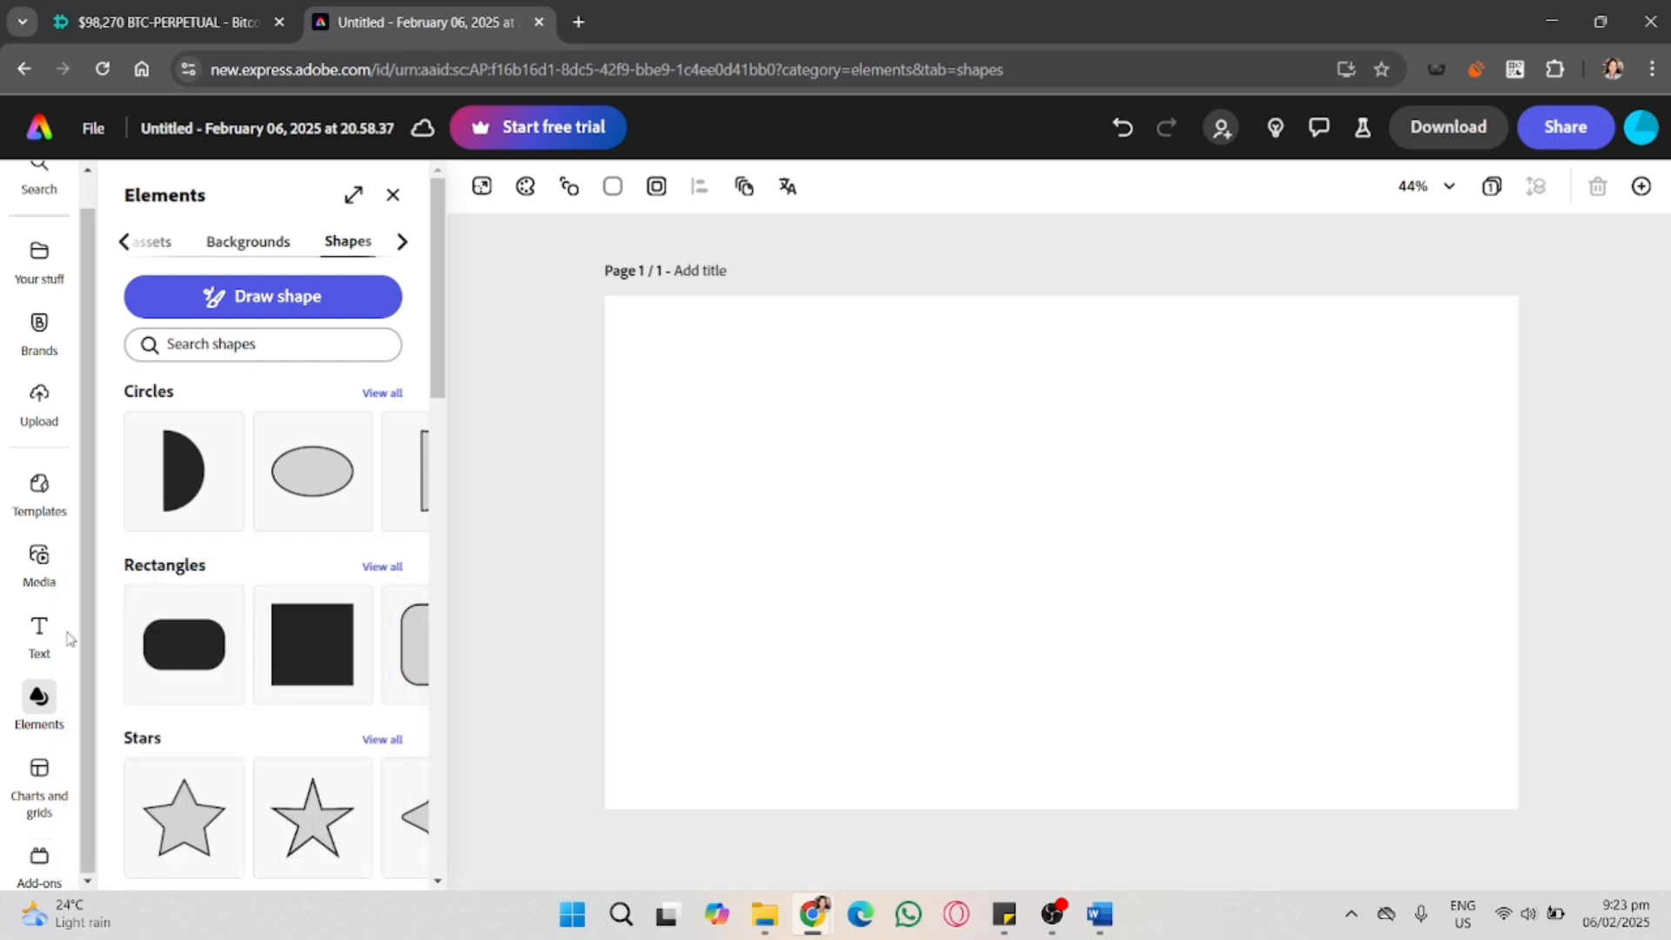
- Look through the Backgrounds and Design assets categories of the elements library, then return to all elements
{"action": "left_click", "coordinate": [257, 244]}
{"action": "left_click", "coordinate": [126, 244]}
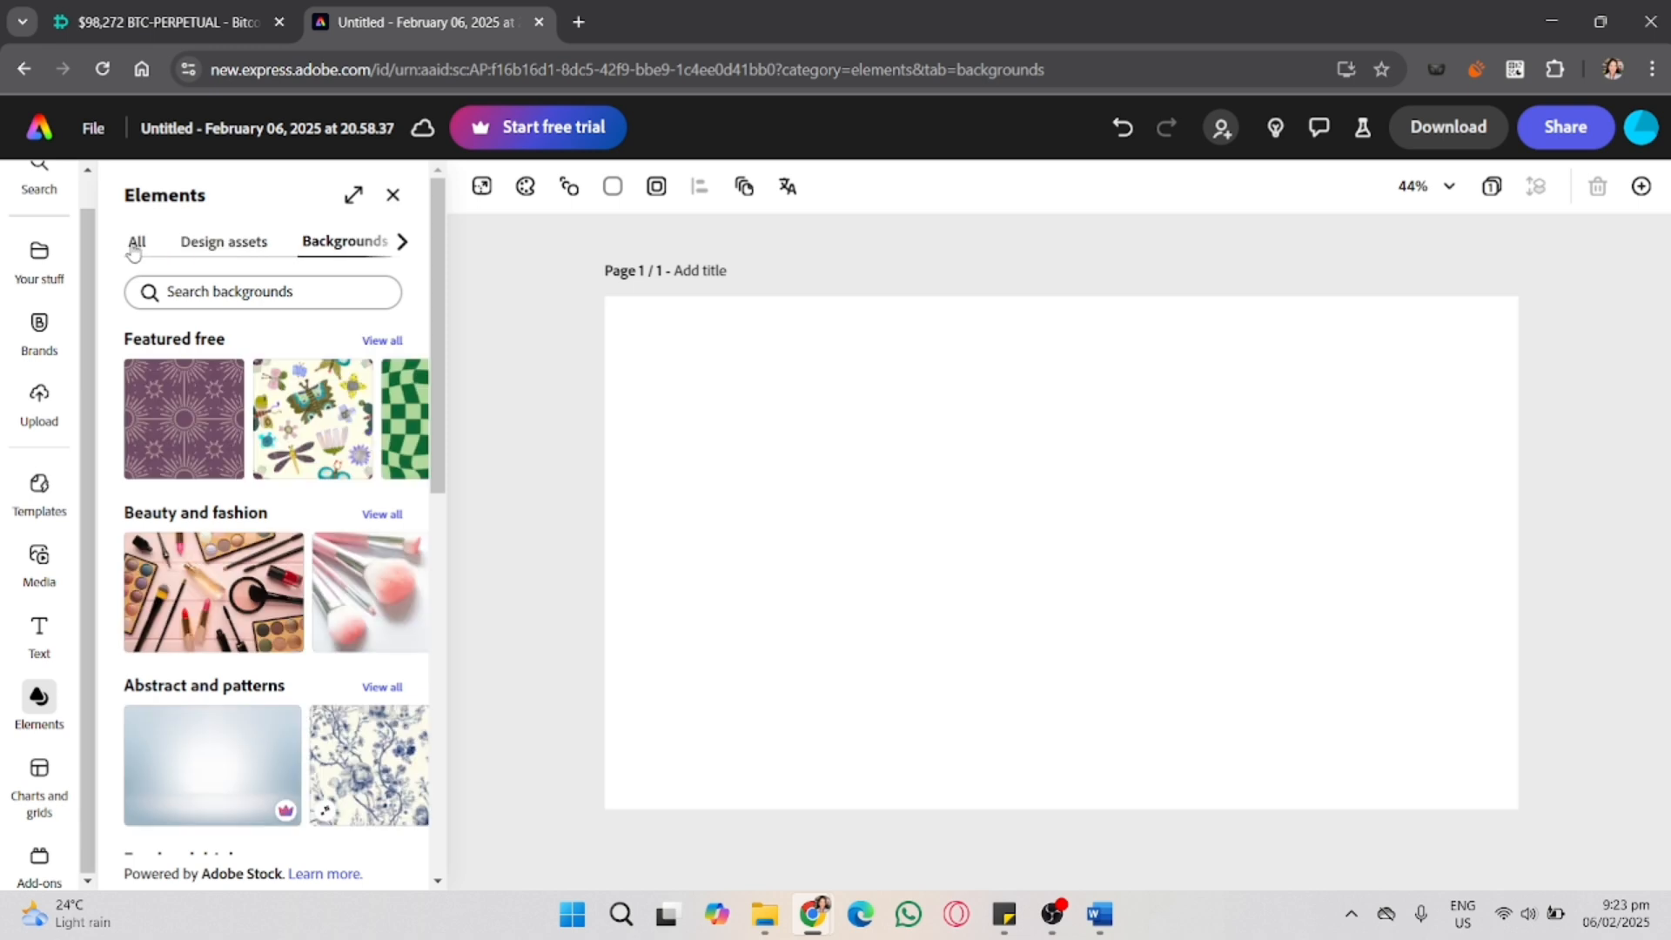
{"action": "left_click", "coordinate": [195, 248]}
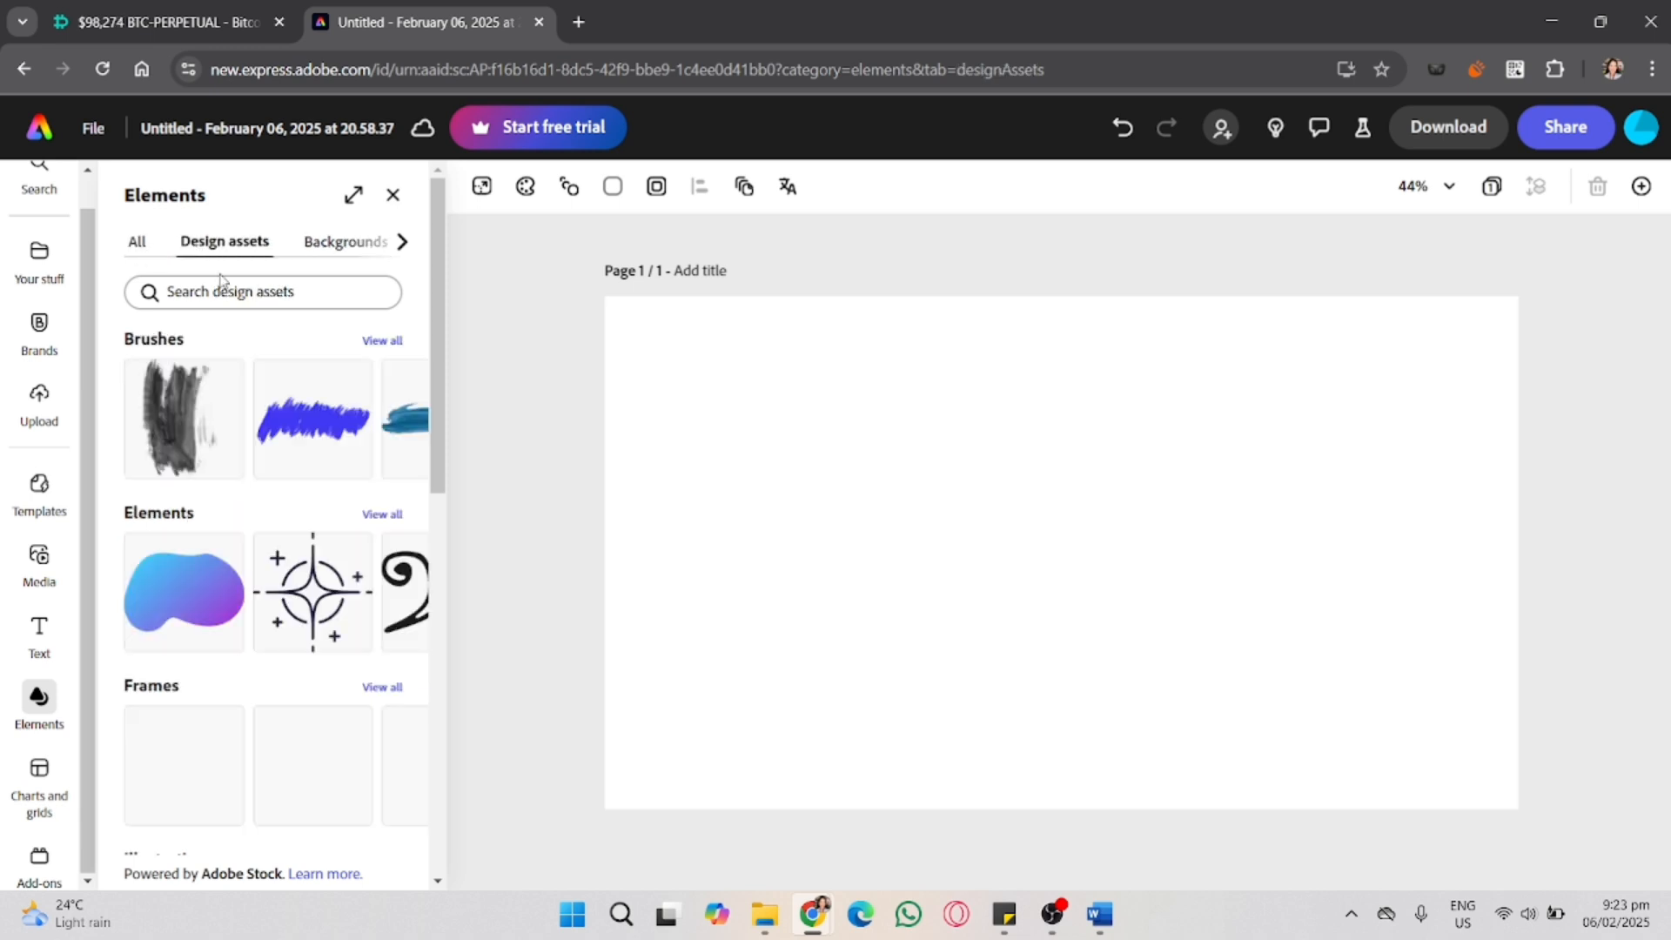
{"action": "left_click", "coordinate": [147, 251]}
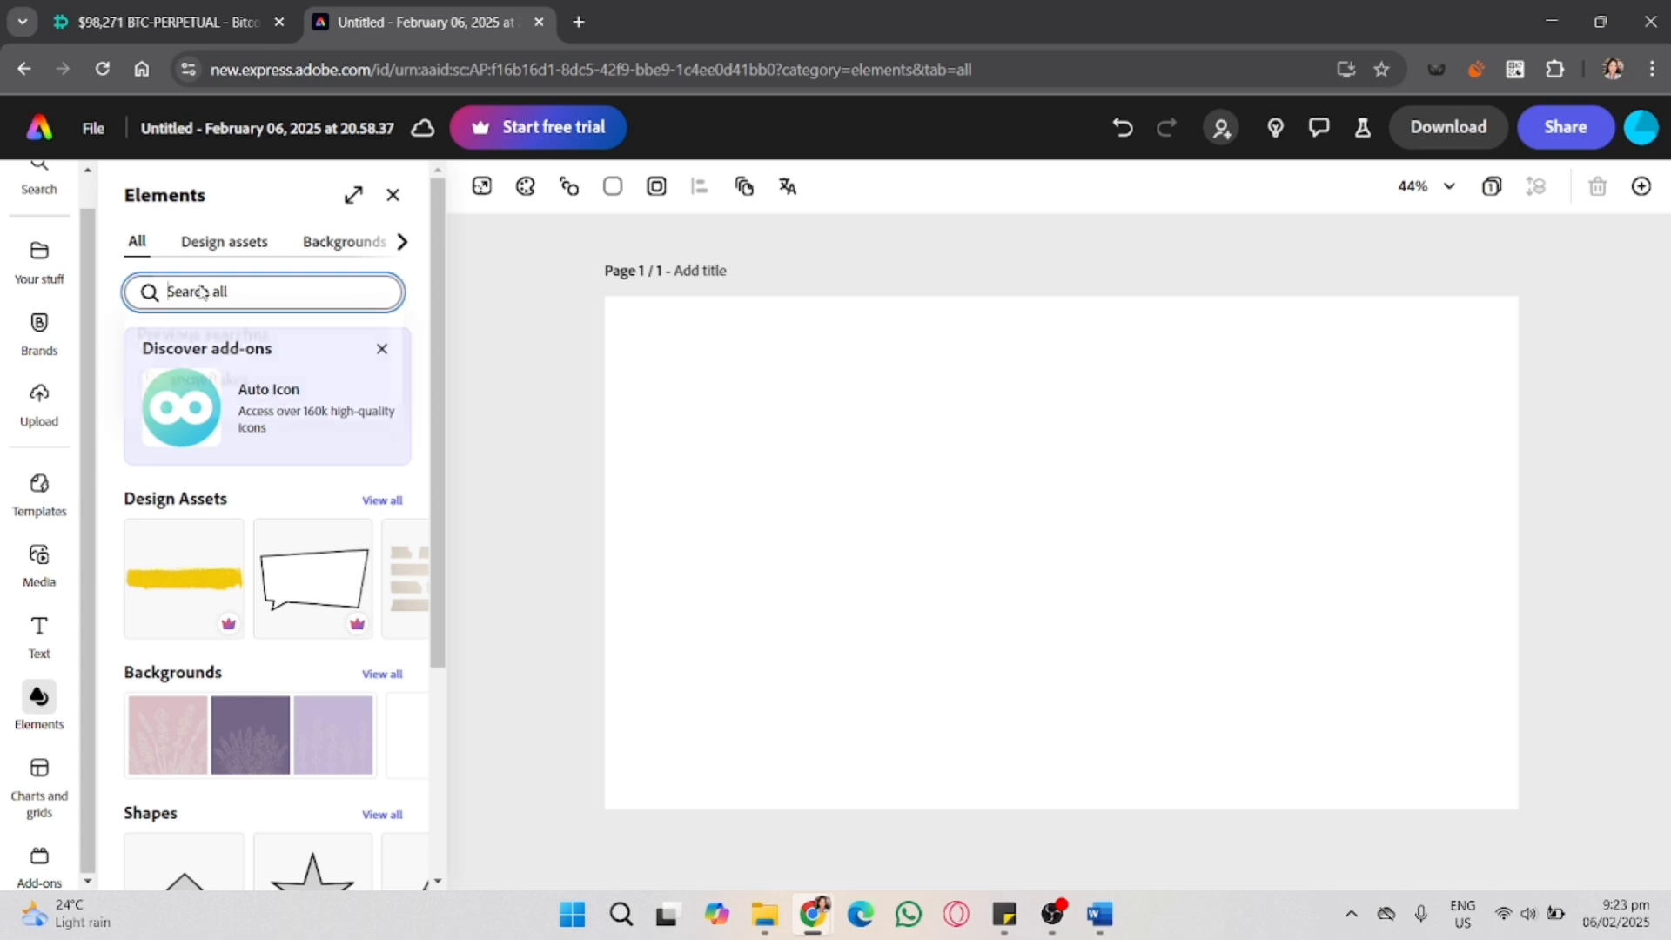
- Search all elements for "Png" and look through the design asset results
{"action": "left_click", "coordinate": [202, 291]}
{"action": "type", "text": "Png"}
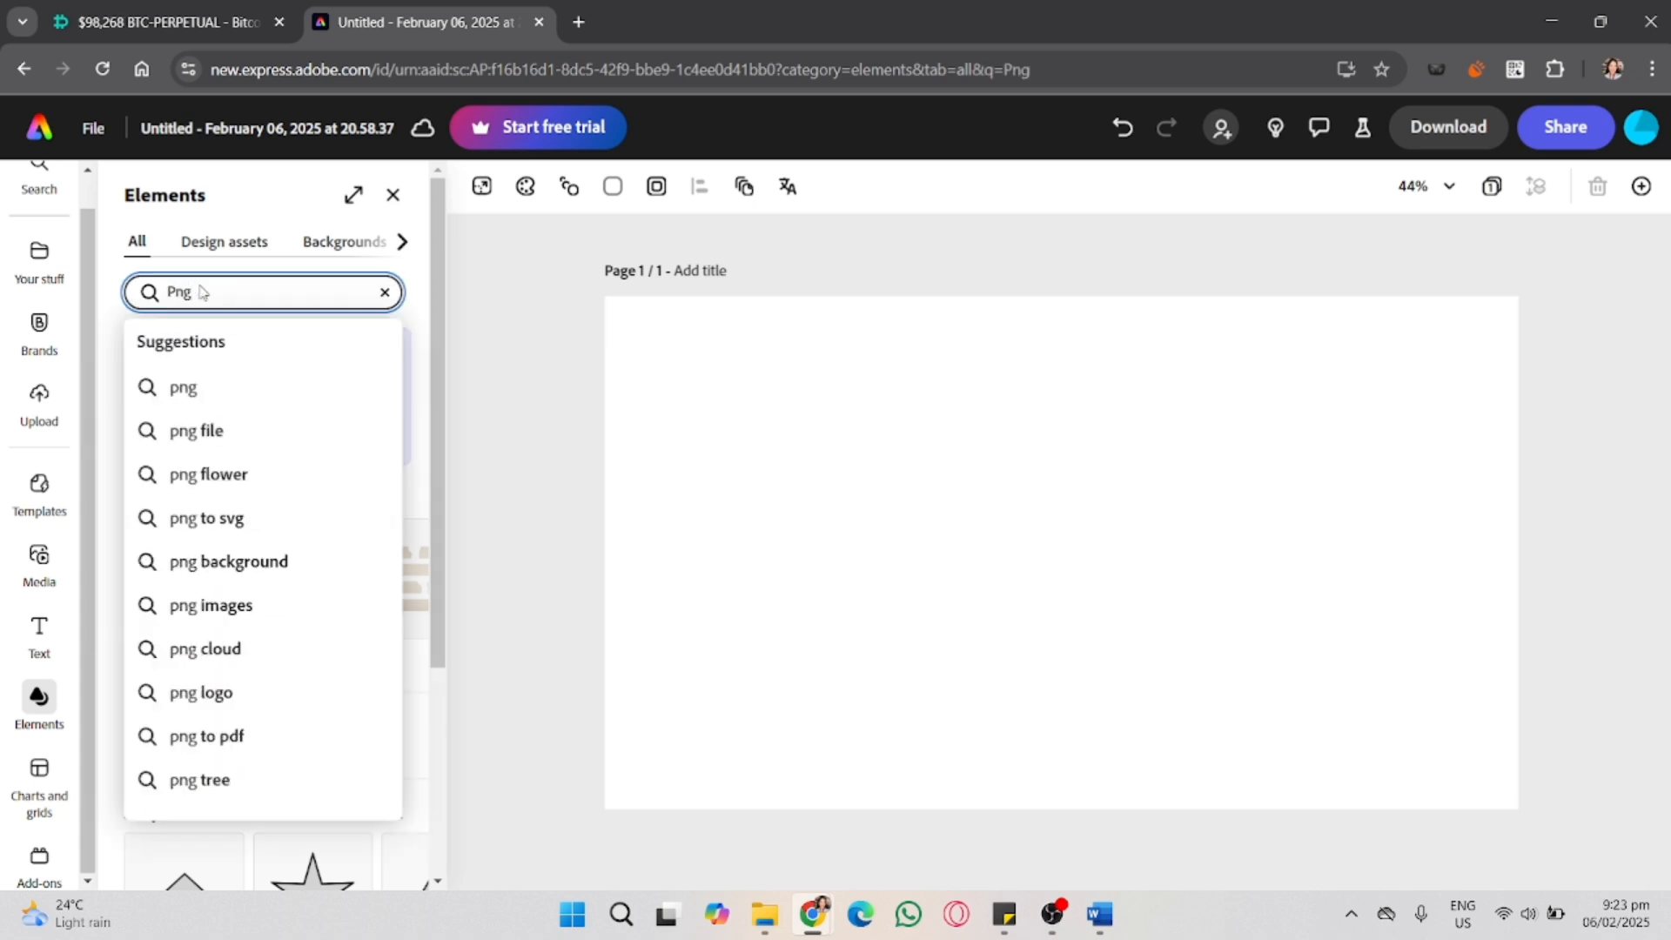
{"action": "key", "text": "Return"}
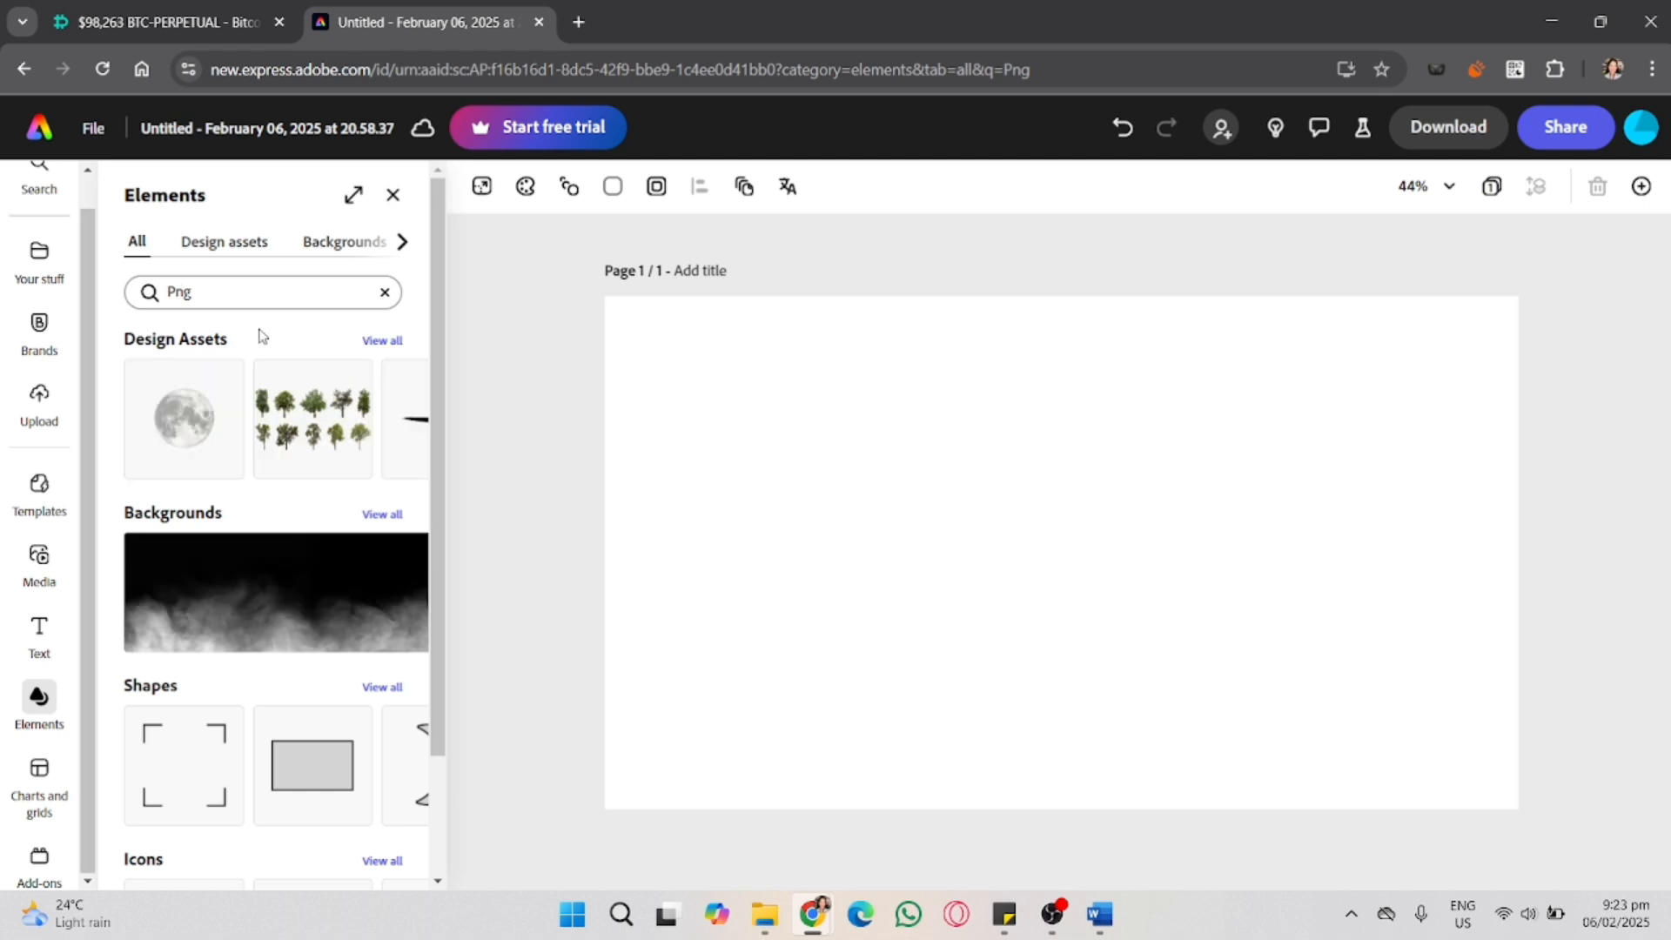
{"action": "left_click", "coordinate": [388, 421]}
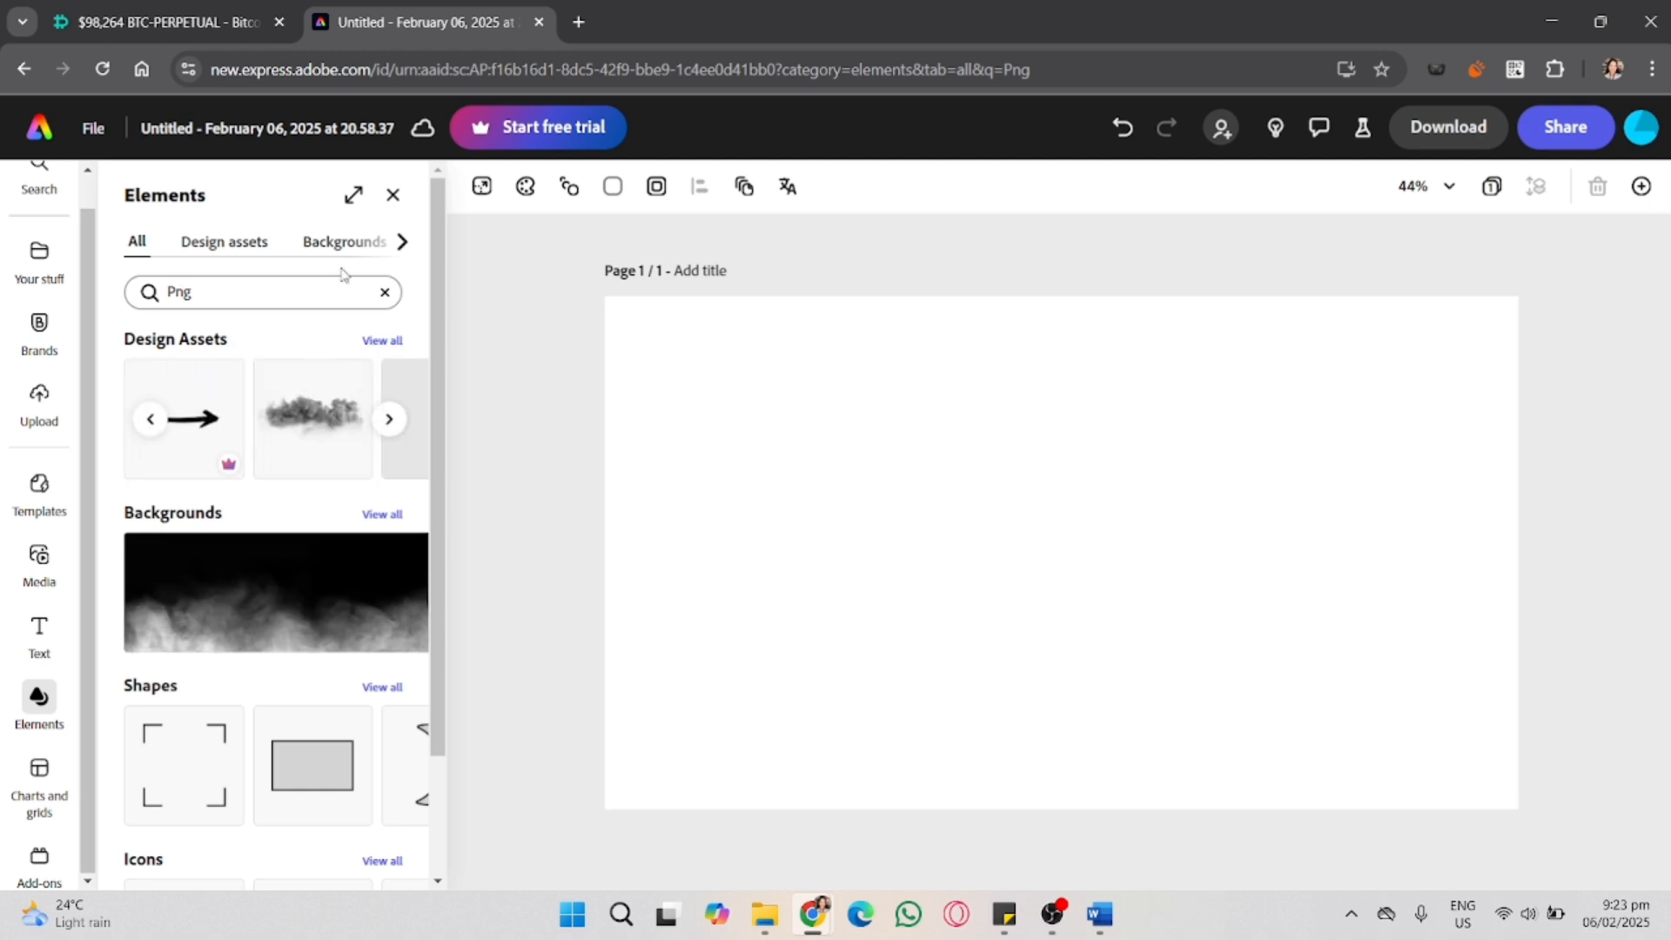
- Search the elements for "background" and look through the background image results
{"action": "left_click", "coordinate": [384, 296]}
{"action": "type", "text": "Ba"}
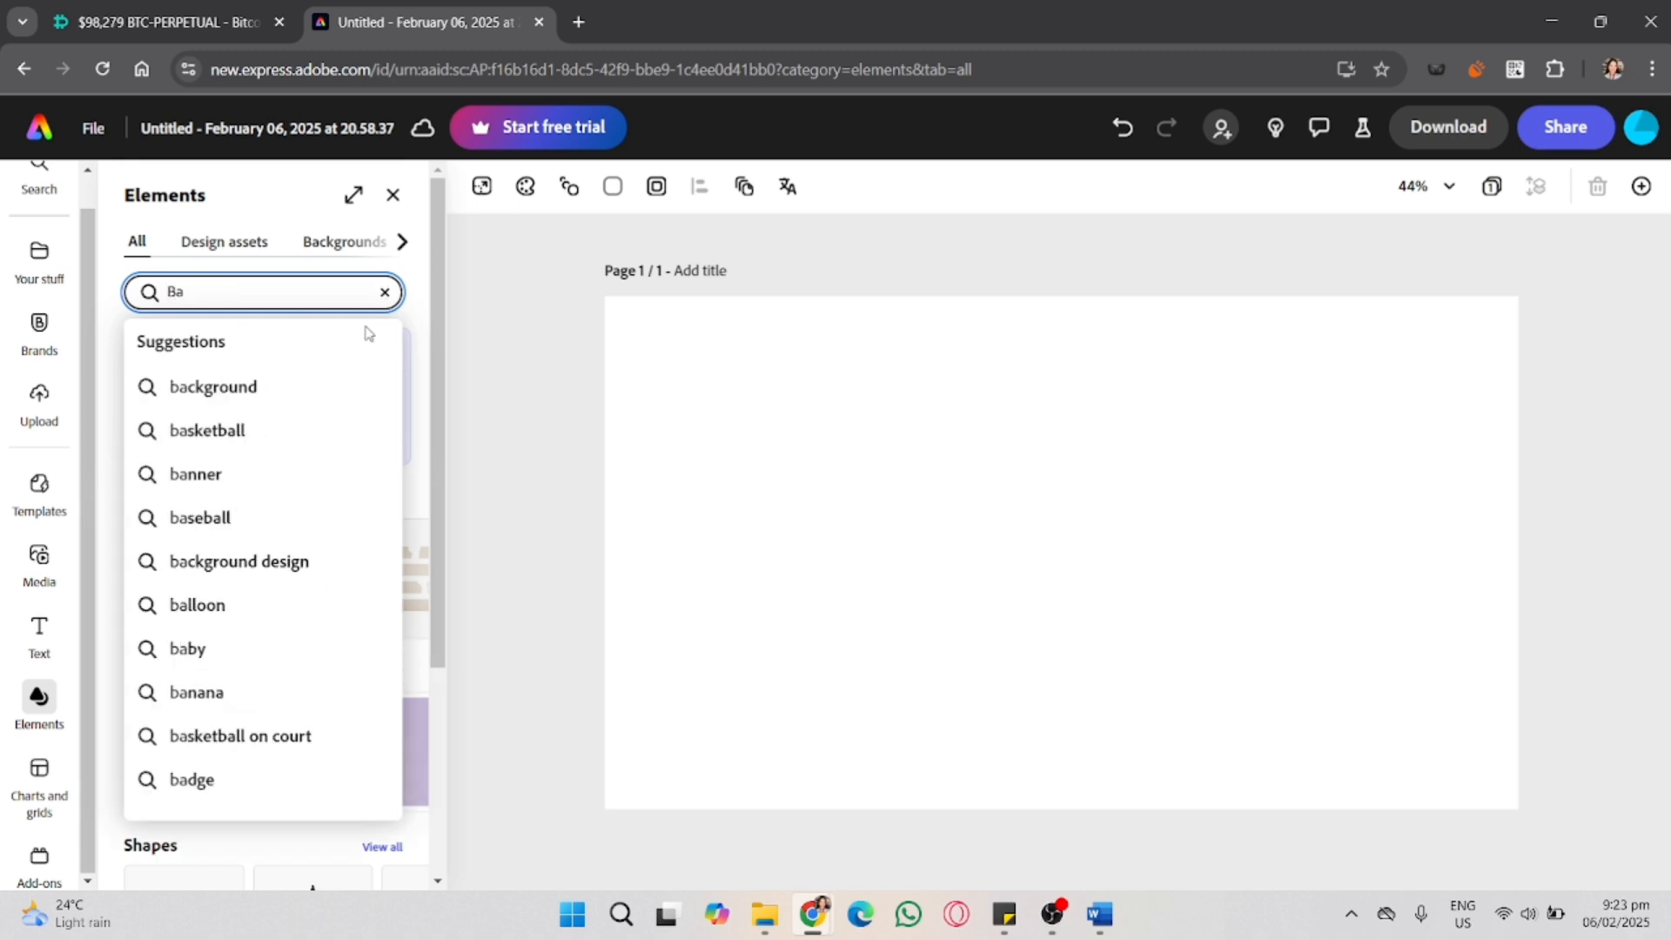
{"action": "left_click", "coordinate": [313, 387]}
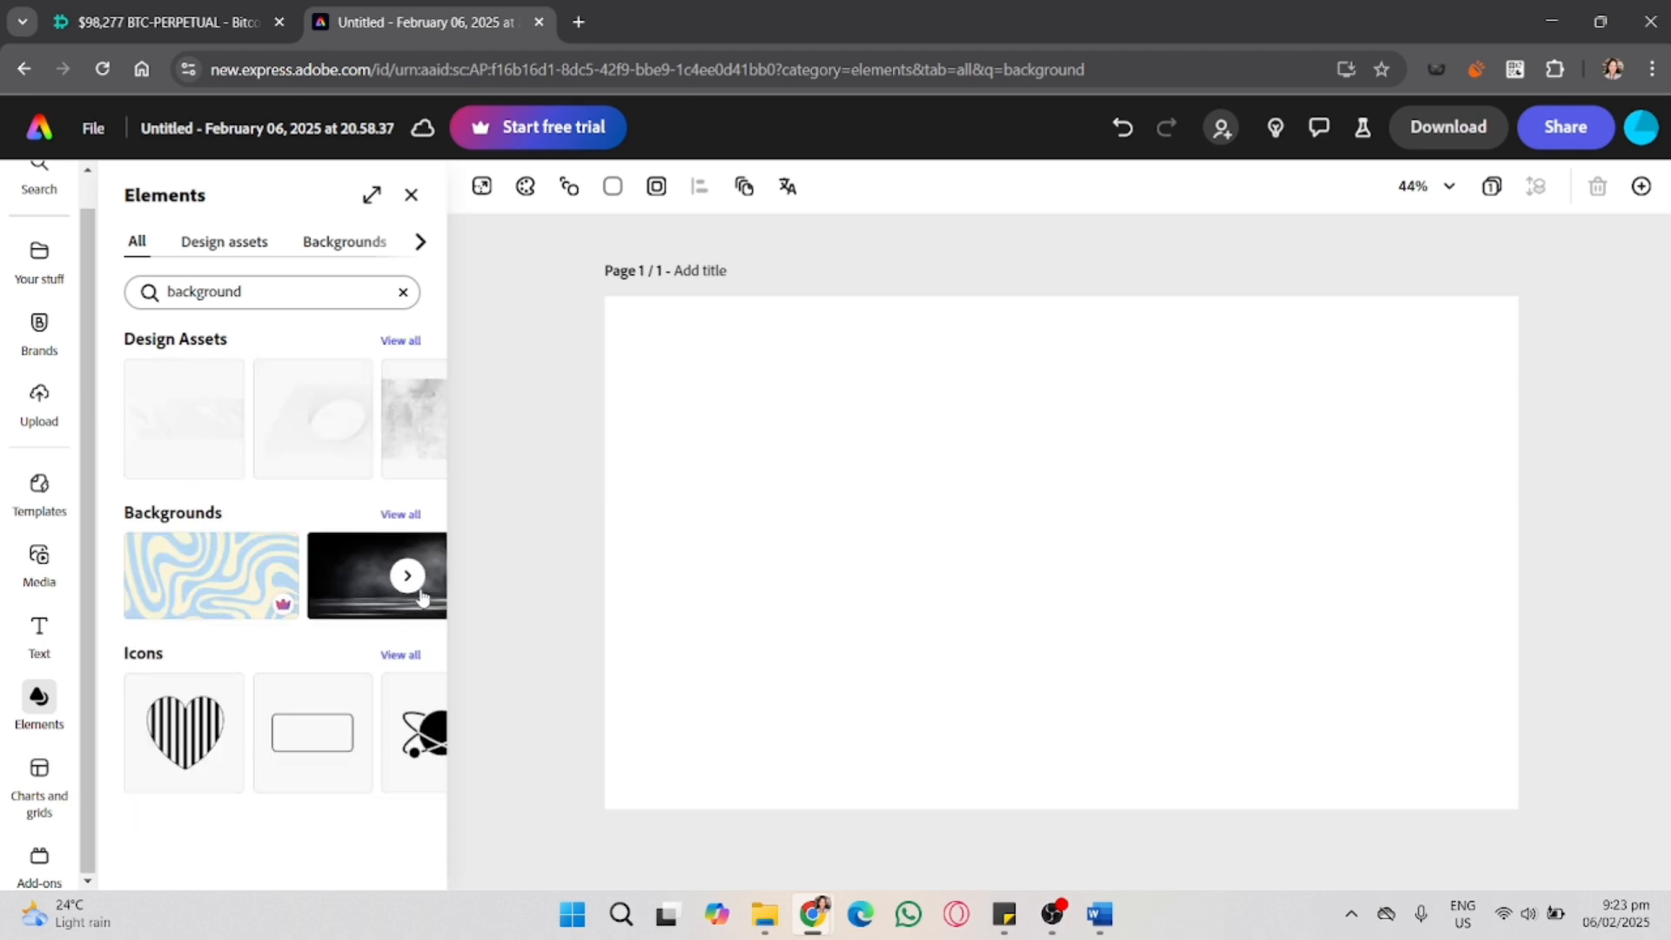
{"action": "left_click", "coordinate": [408, 576]}
{"action": "left_click", "coordinate": [408, 576]}
{"action": "left_click", "coordinate": [409, 576]}
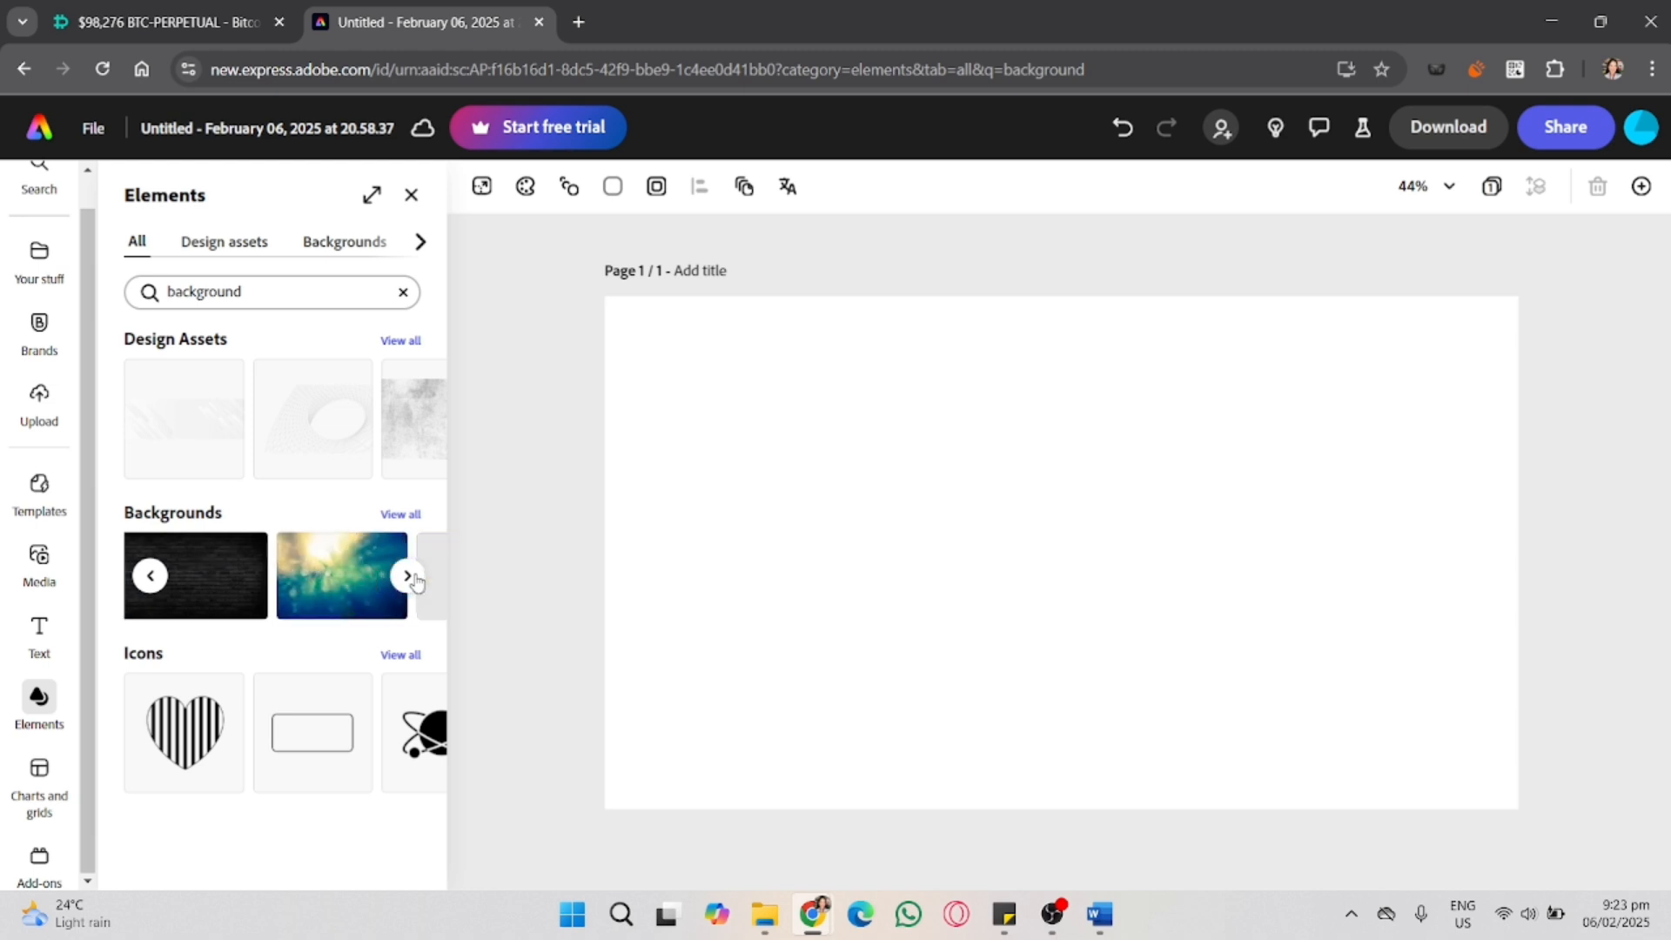
{"action": "left_click", "coordinate": [409, 576]}
{"action": "left_click", "coordinate": [408, 576]}
{"action": "left_click", "coordinate": [408, 576]}
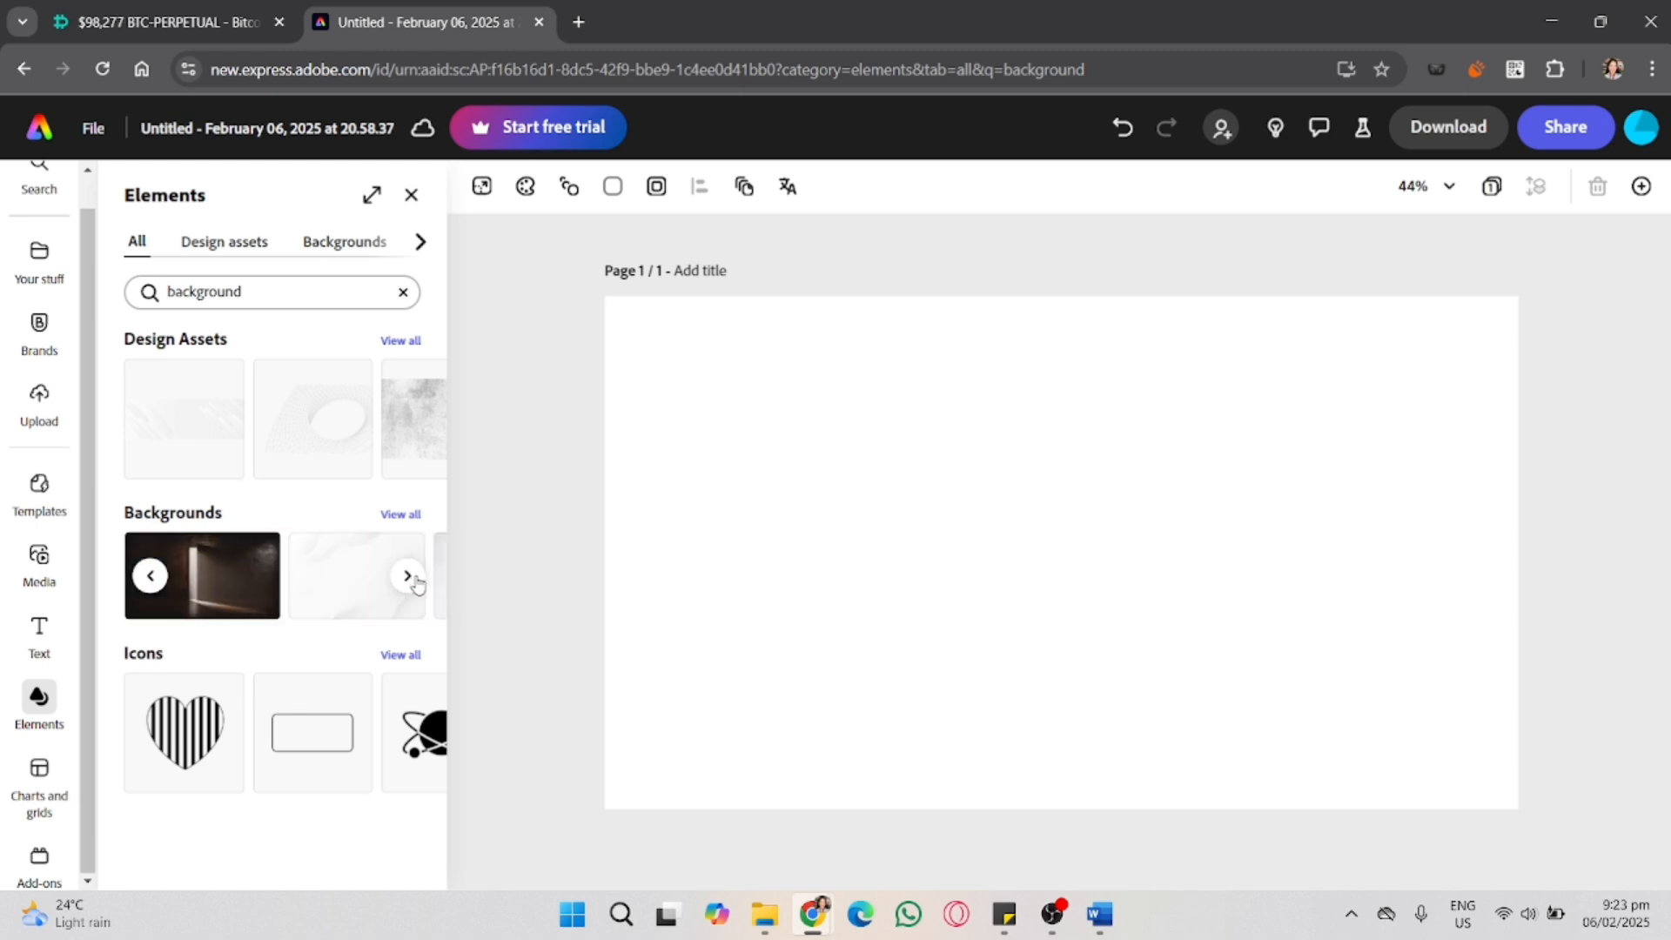
{"action": "left_click", "coordinate": [408, 576]}
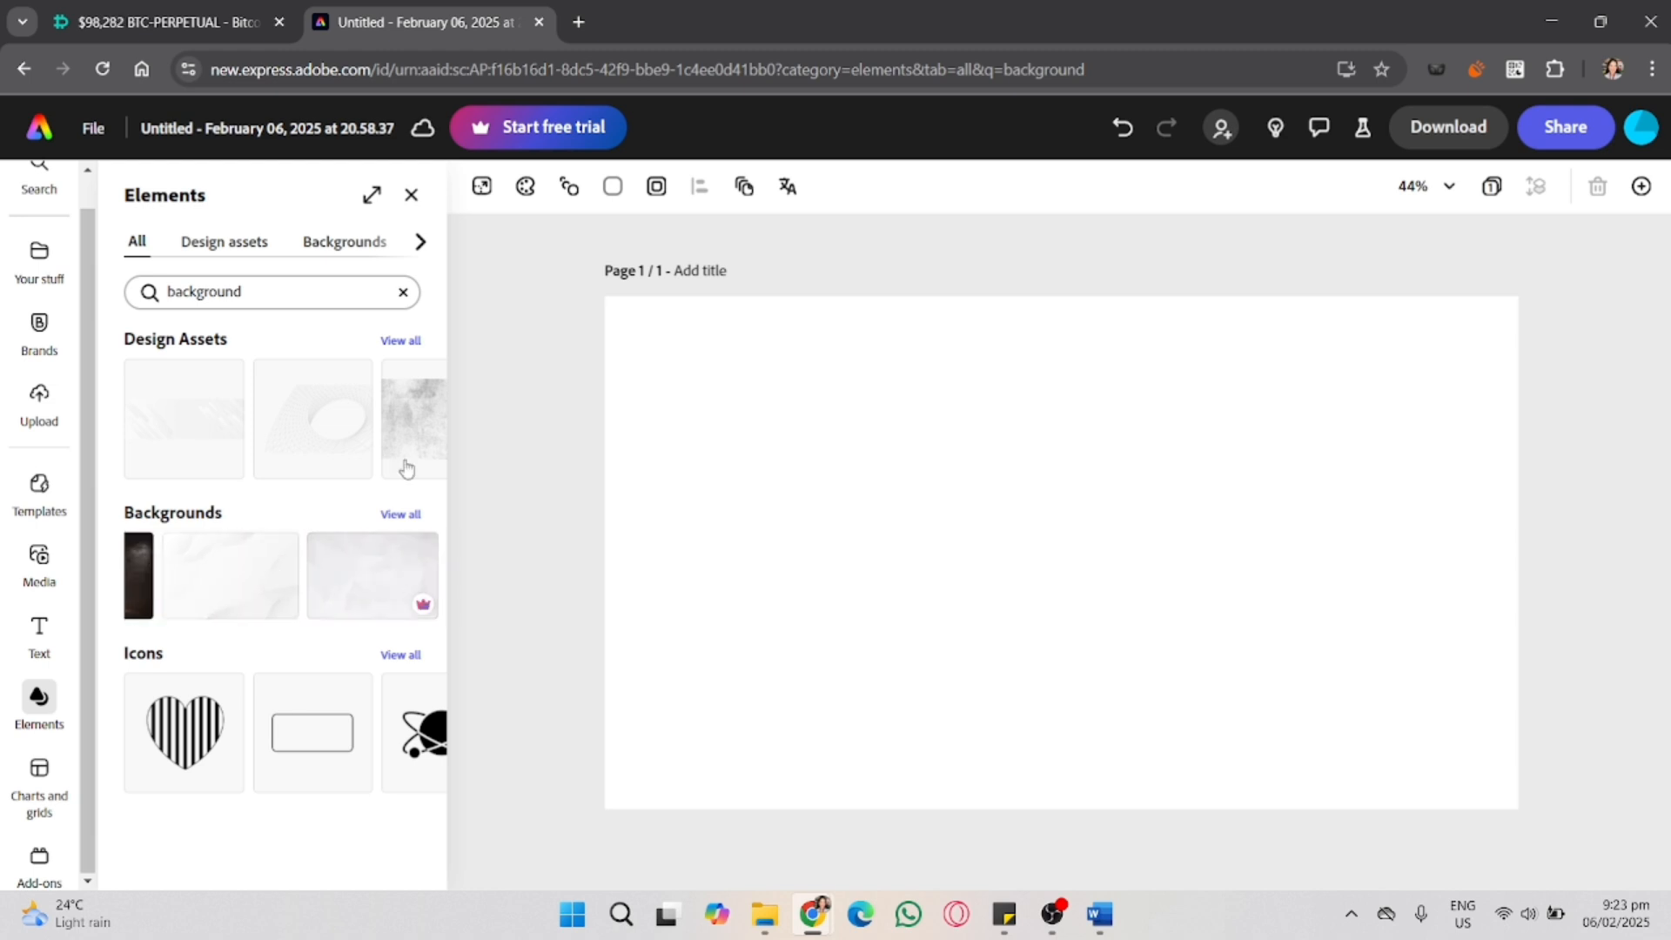
- Search the elements for "Forest" and look through the background image results
{"action": "left_click", "coordinate": [405, 293]}
{"action": "type", "text": "For"}
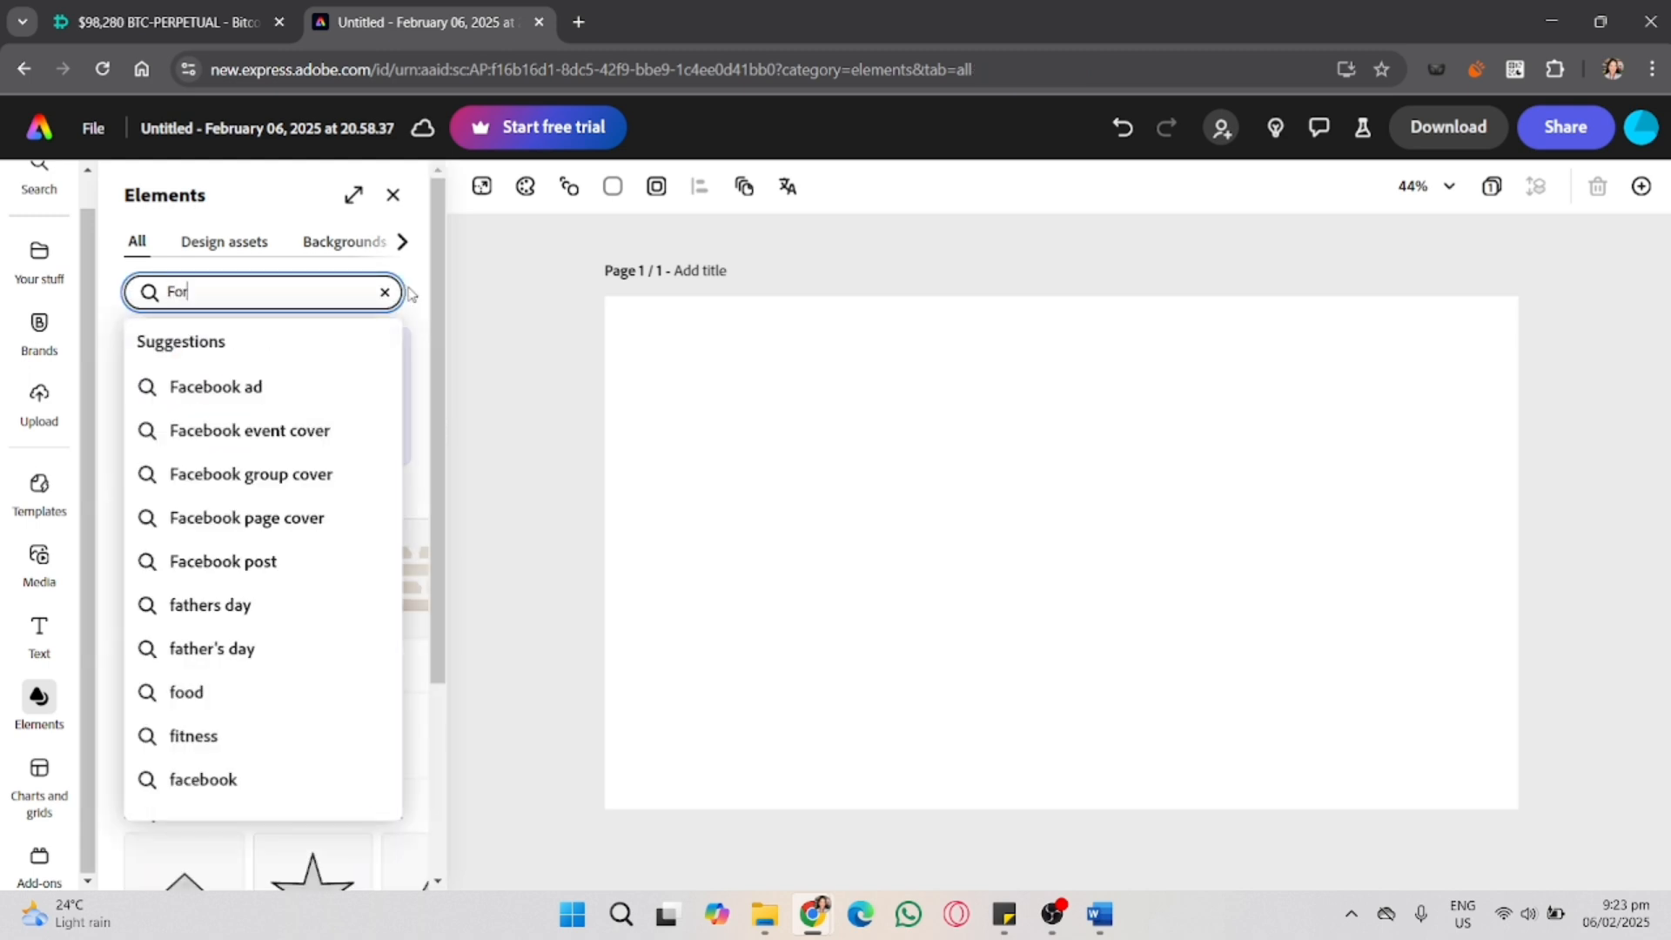
{"action": "type", "text": "est"}
{"action": "key", "text": "Return"}
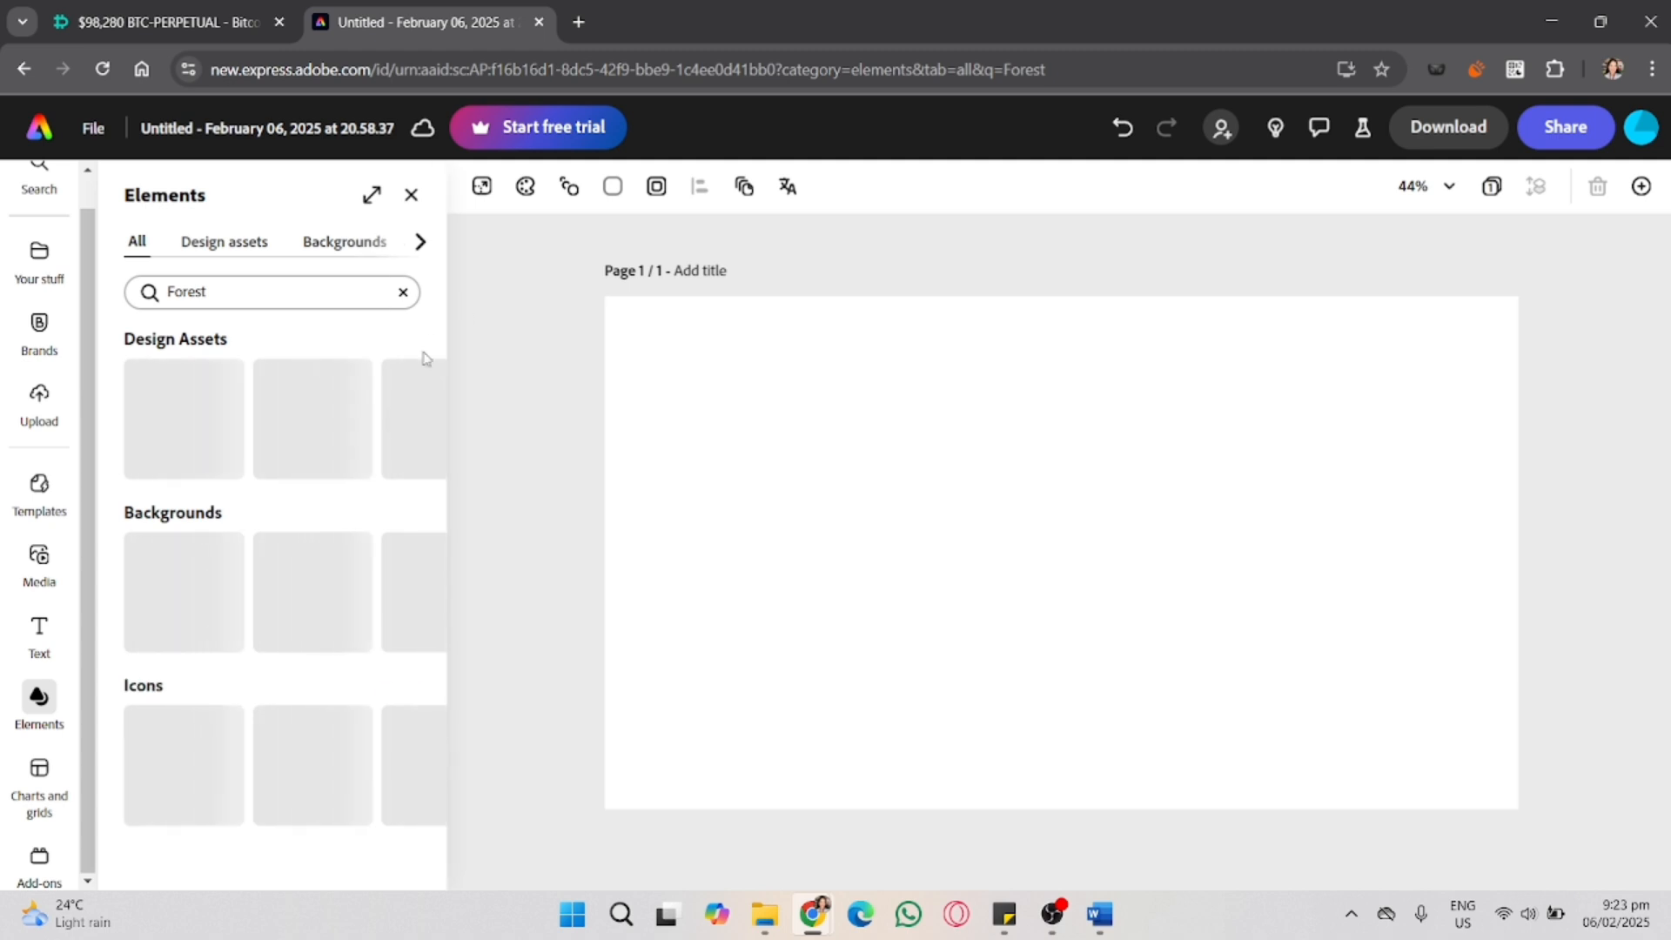
{"action": "left_click", "coordinate": [410, 593]}
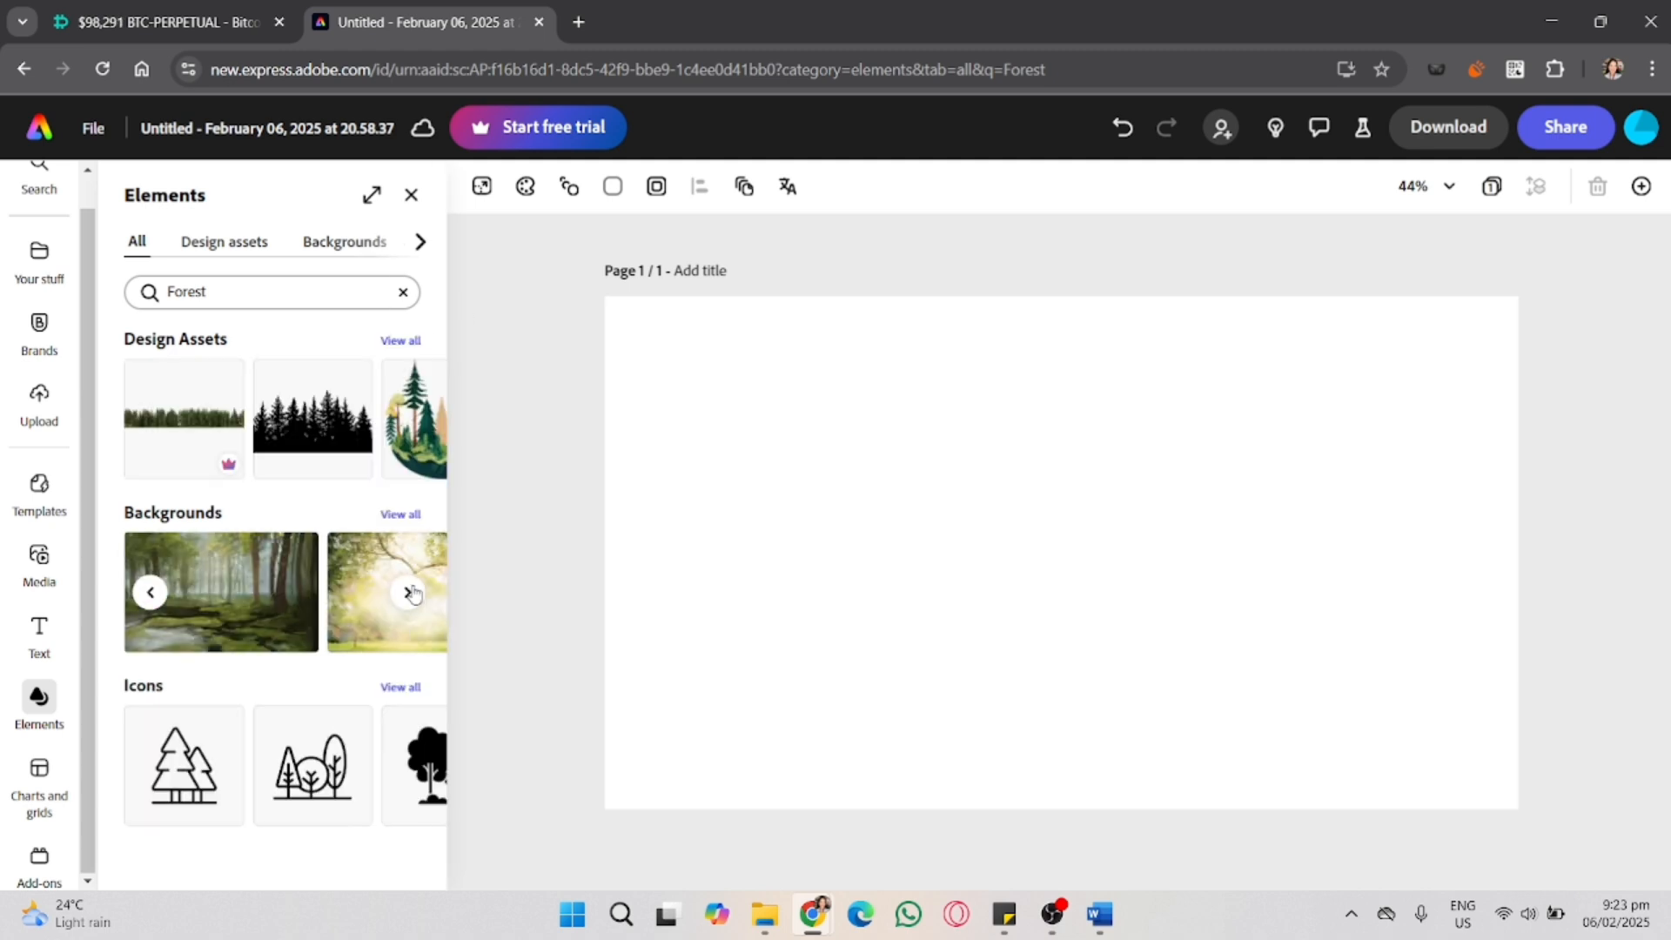
{"action": "left_click", "coordinate": [409, 593]}
{"action": "left_click", "coordinate": [409, 592]}
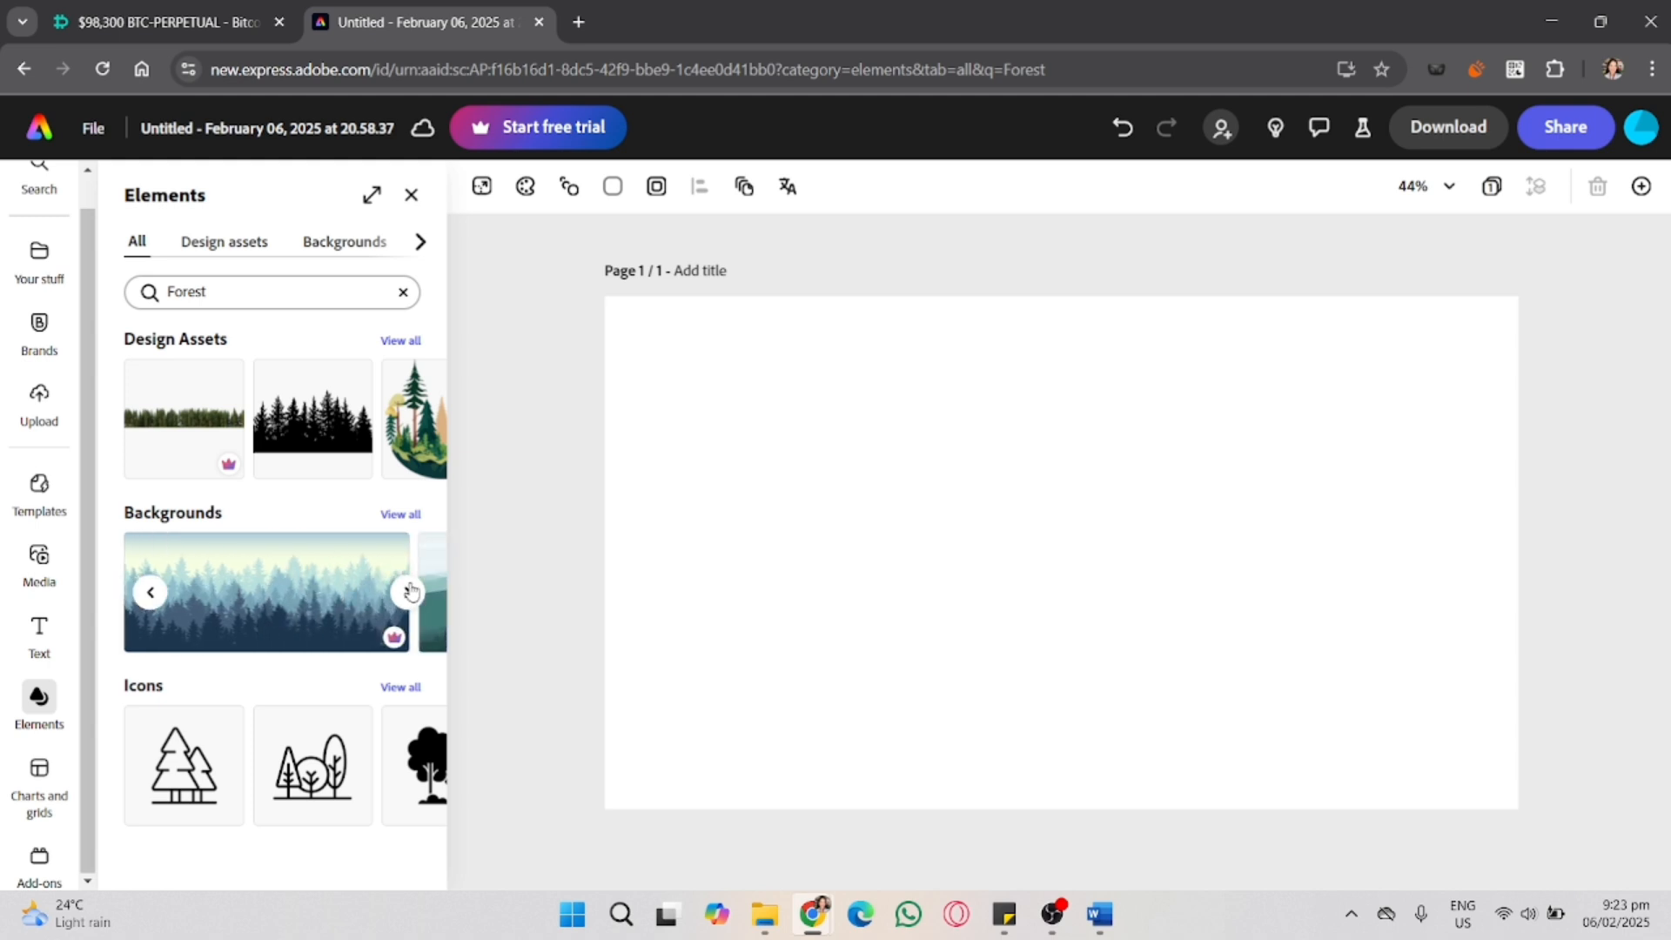
{"action": "left_click", "coordinate": [410, 592]}
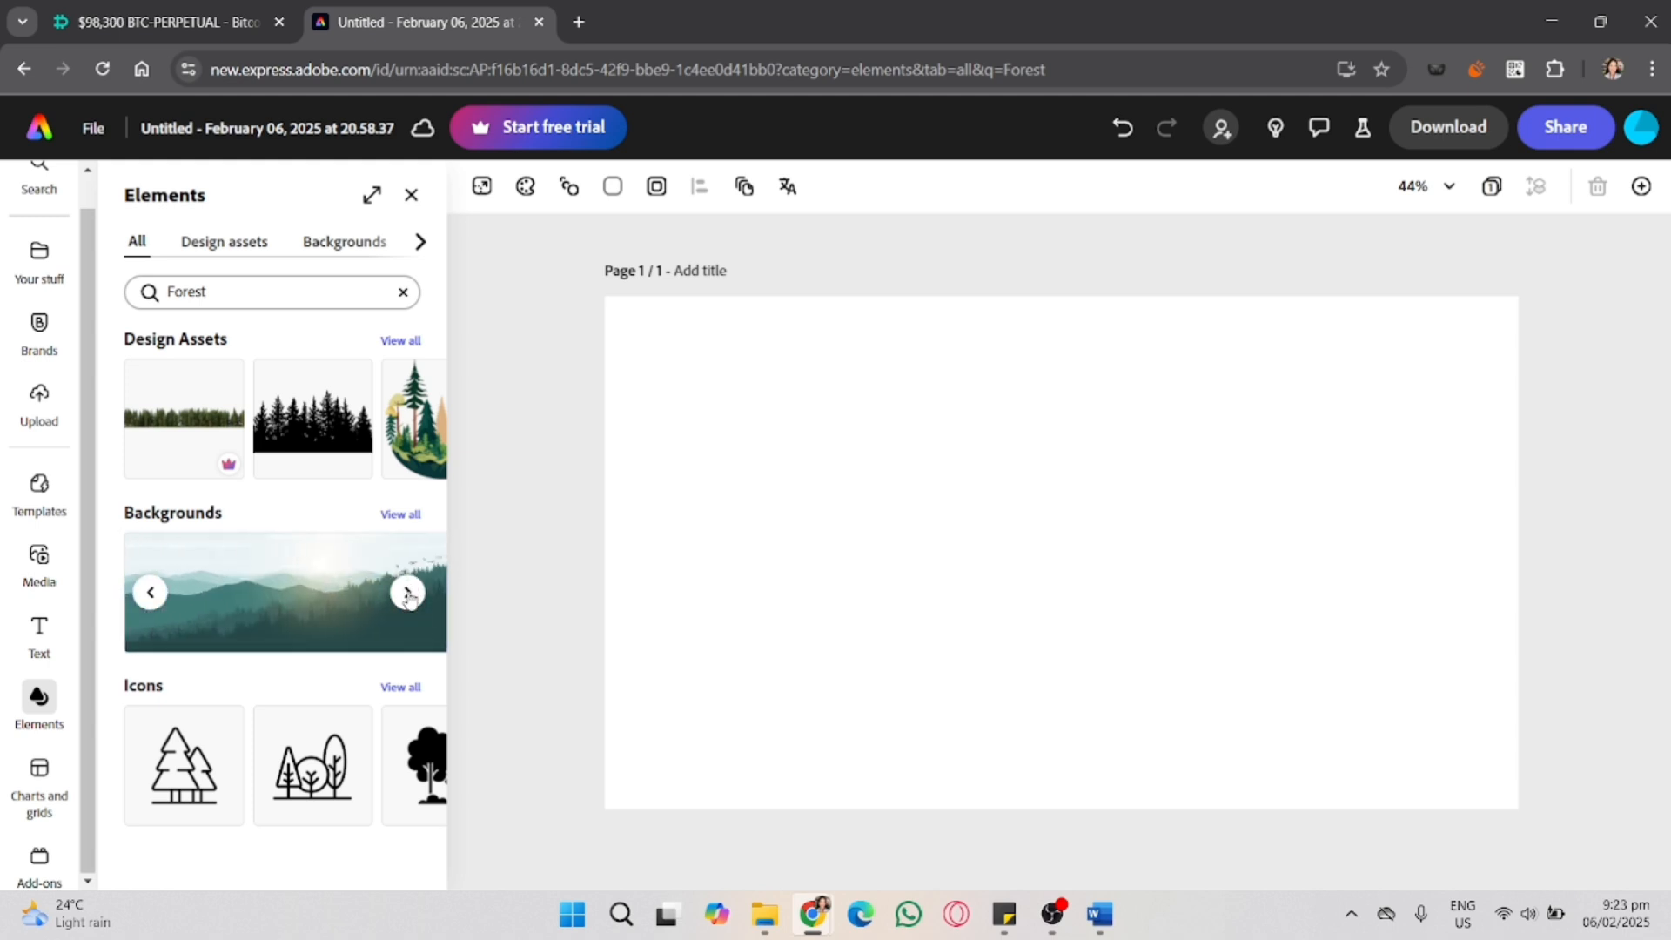
- Apply the dark misty forest image from the results as the page background
{"action": "left_click", "coordinate": [151, 593]}
{"action": "left_click", "coordinate": [152, 592]}
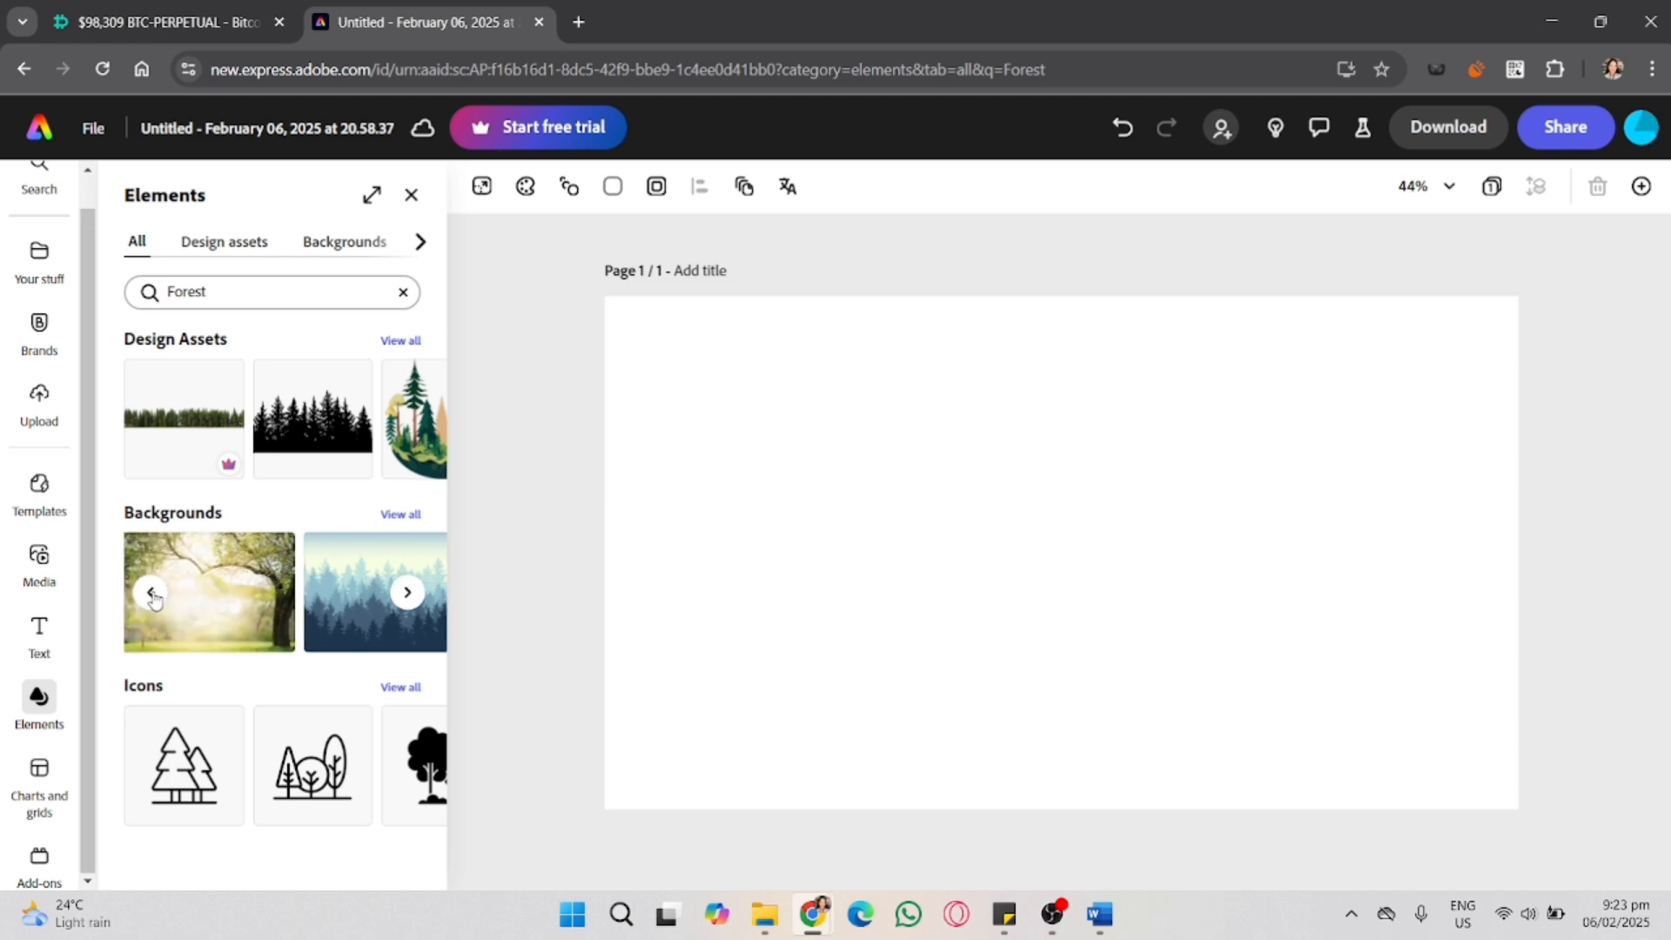
{"action": "left_click", "coordinate": [152, 593]}
{"action": "left_click", "coordinate": [152, 593]}
{"action": "left_click", "coordinate": [151, 593]}
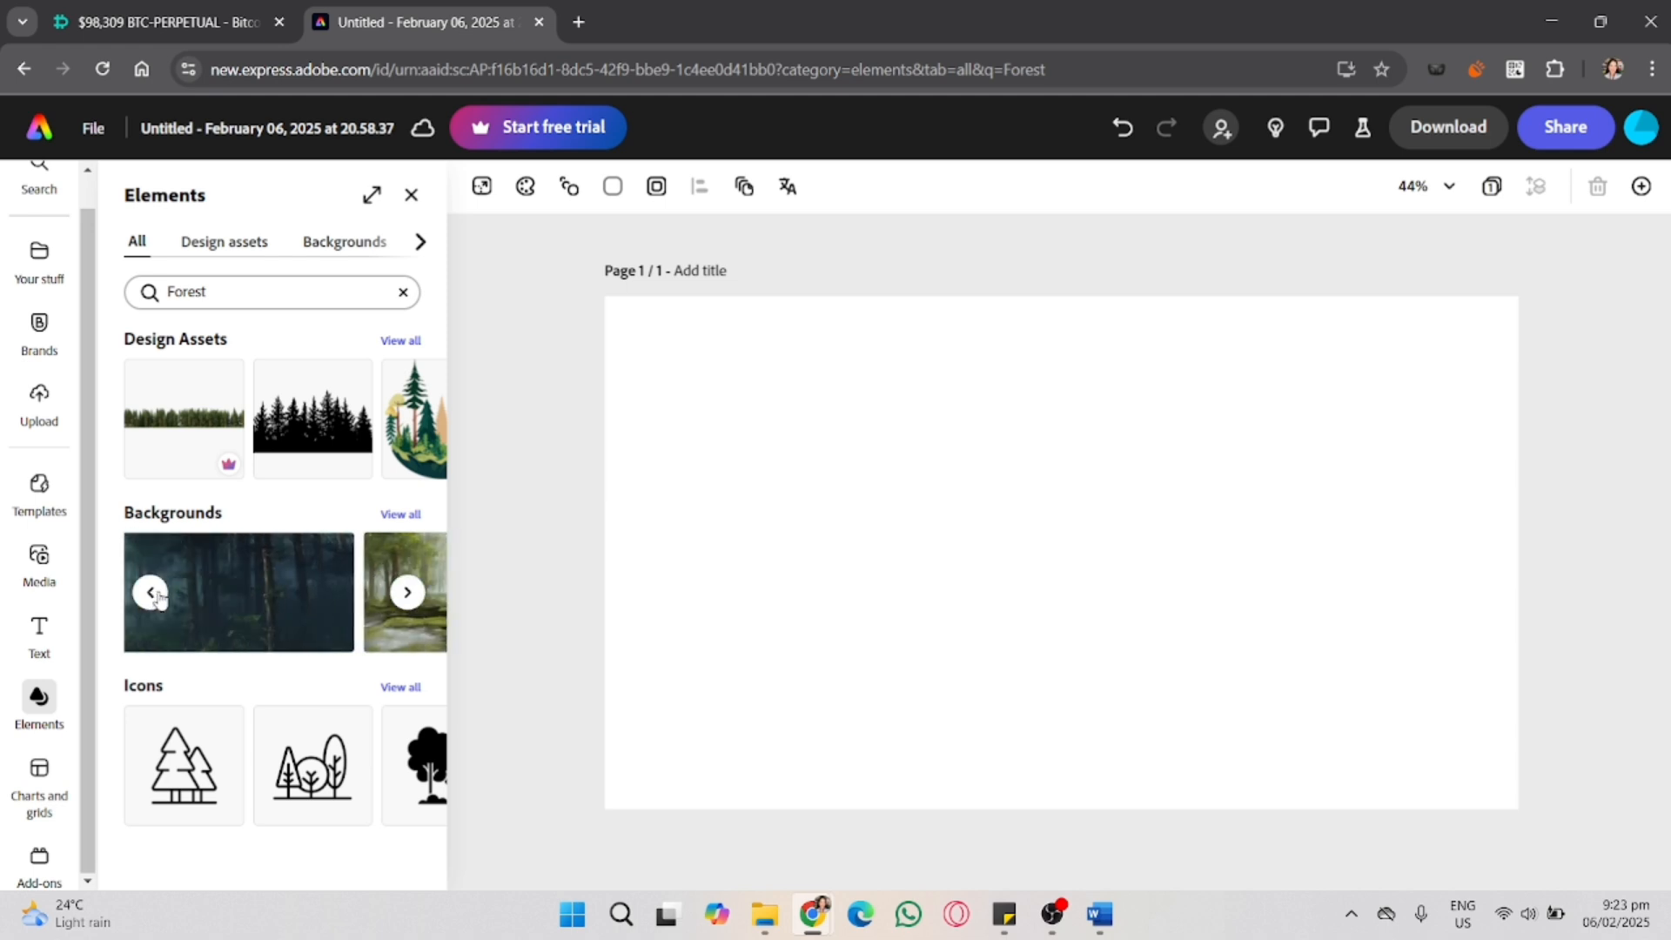
{"action": "left_click", "coordinate": [294, 599]}
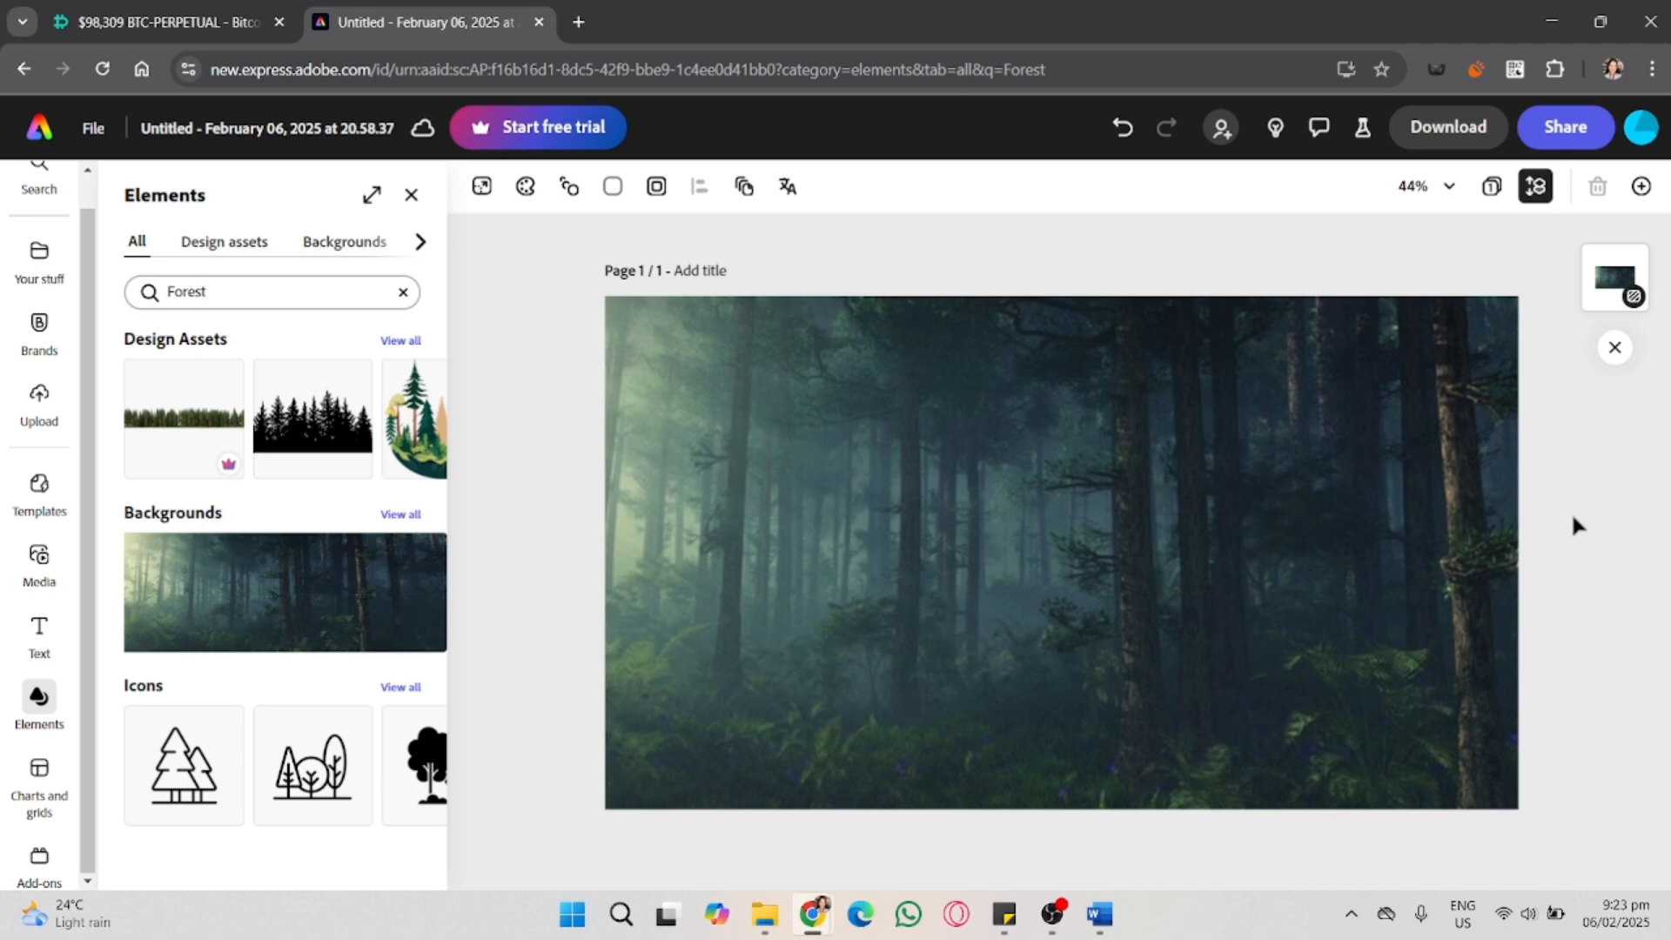
{"action": "left_click", "coordinate": [817, 467]}
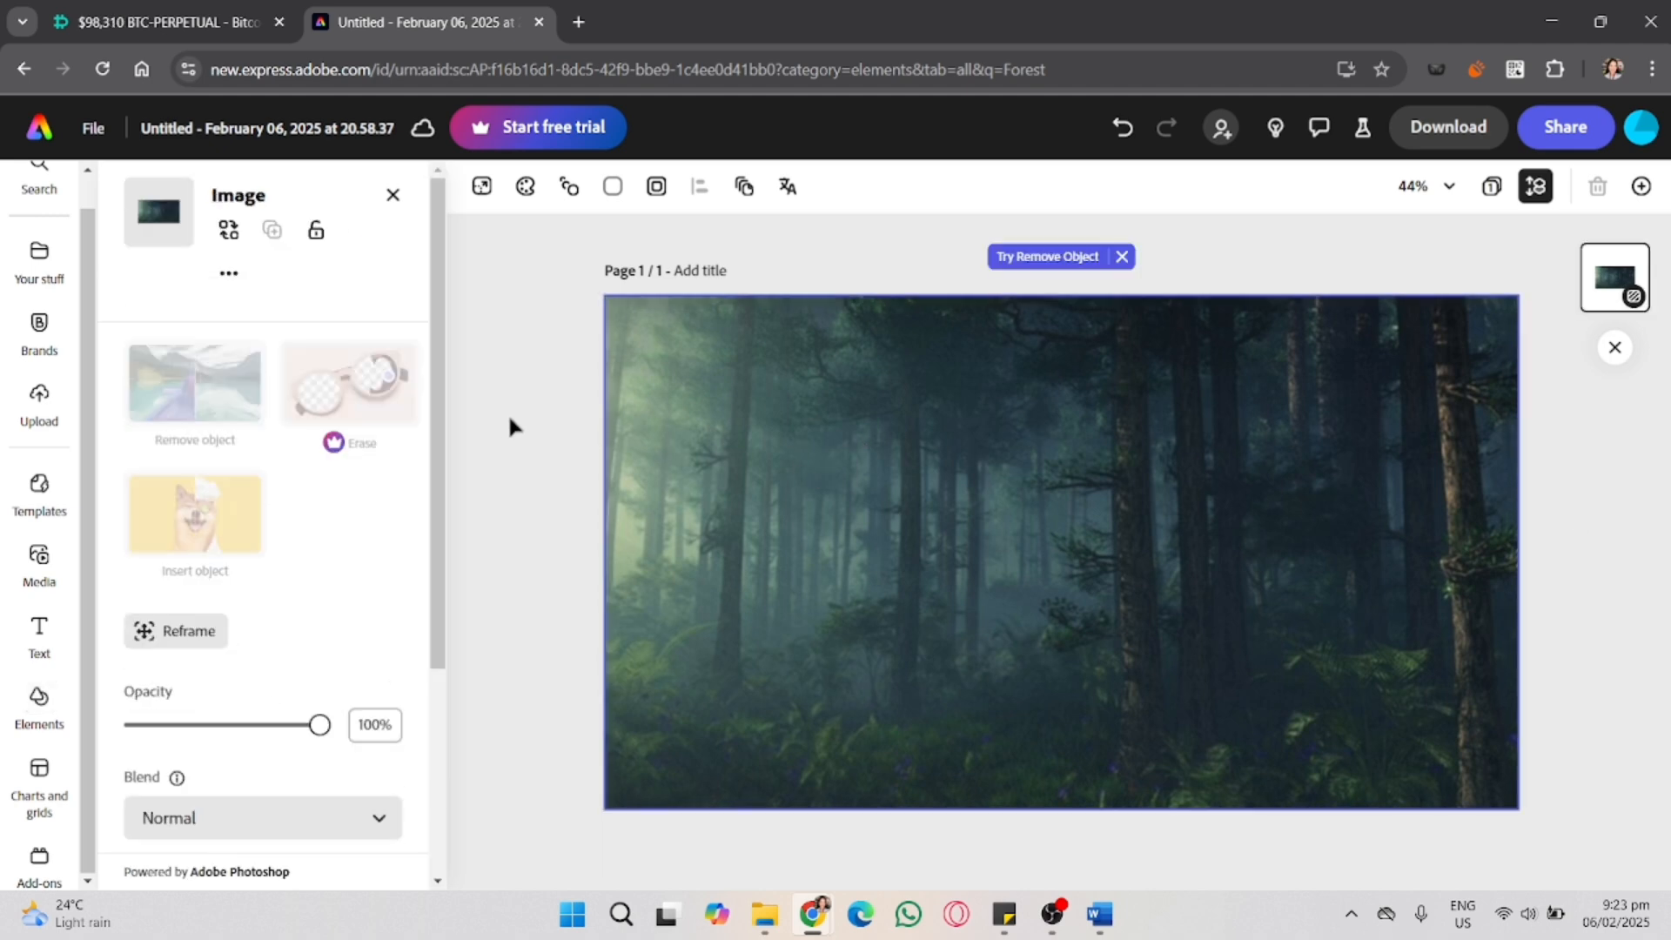
{"action": "left_click", "coordinate": [392, 194]}
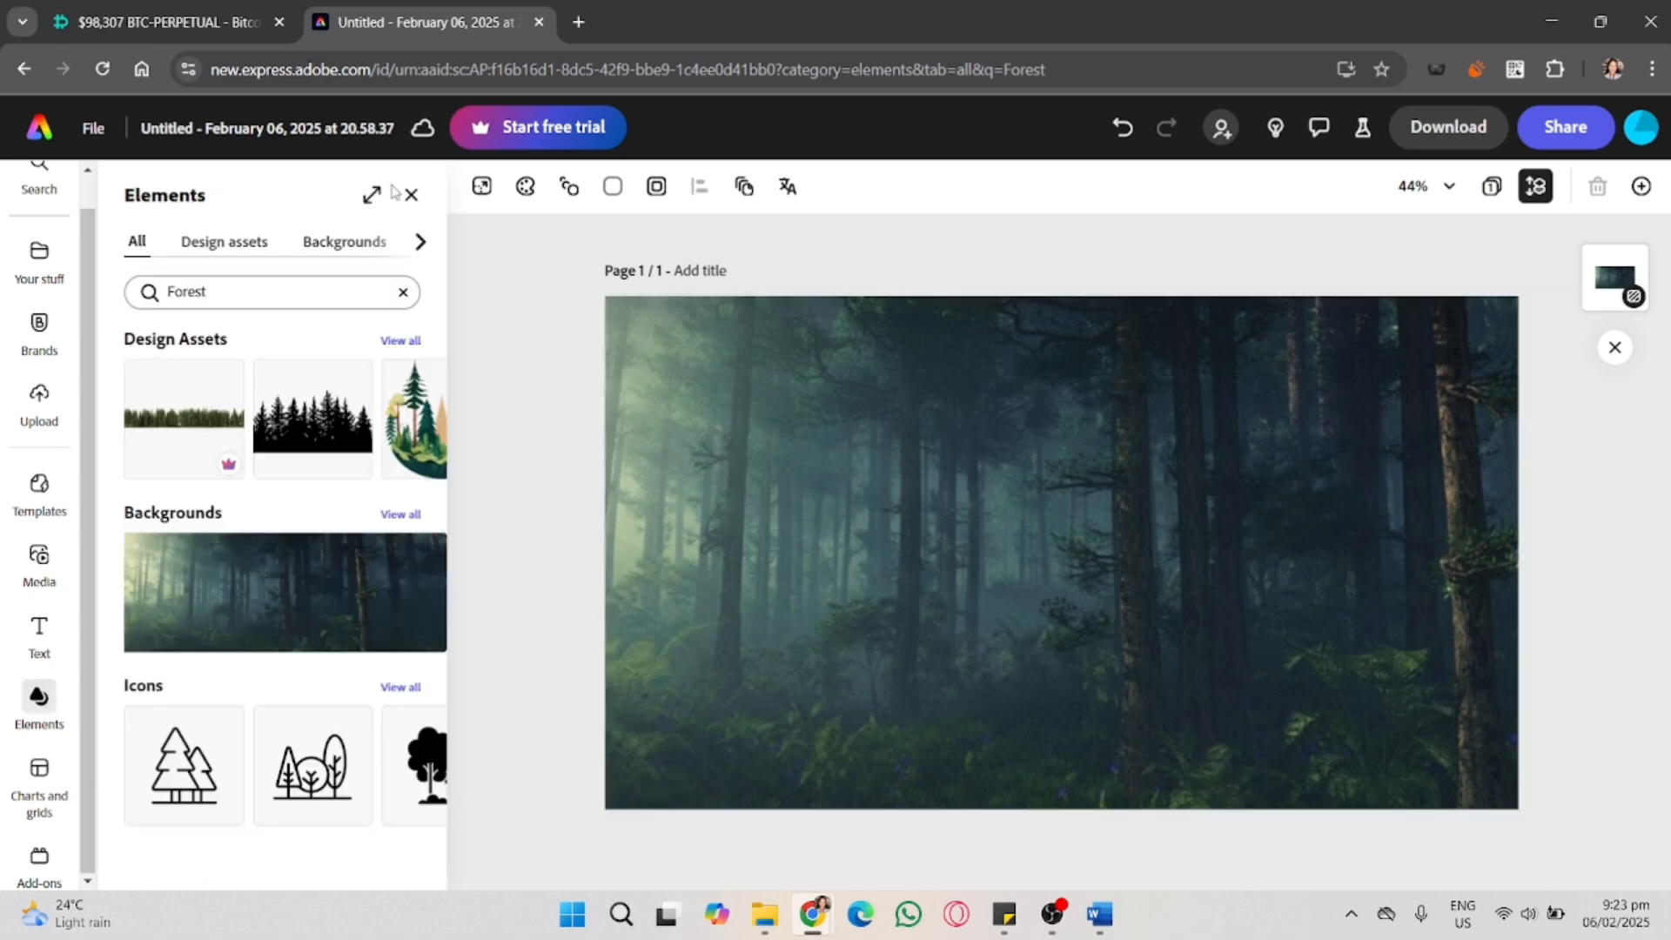
- Search the design assets for "png" and add the flying blue-and-orange parrot to the page
{"action": "left_click", "coordinate": [403, 291]}
{"action": "type", "text": "png"}
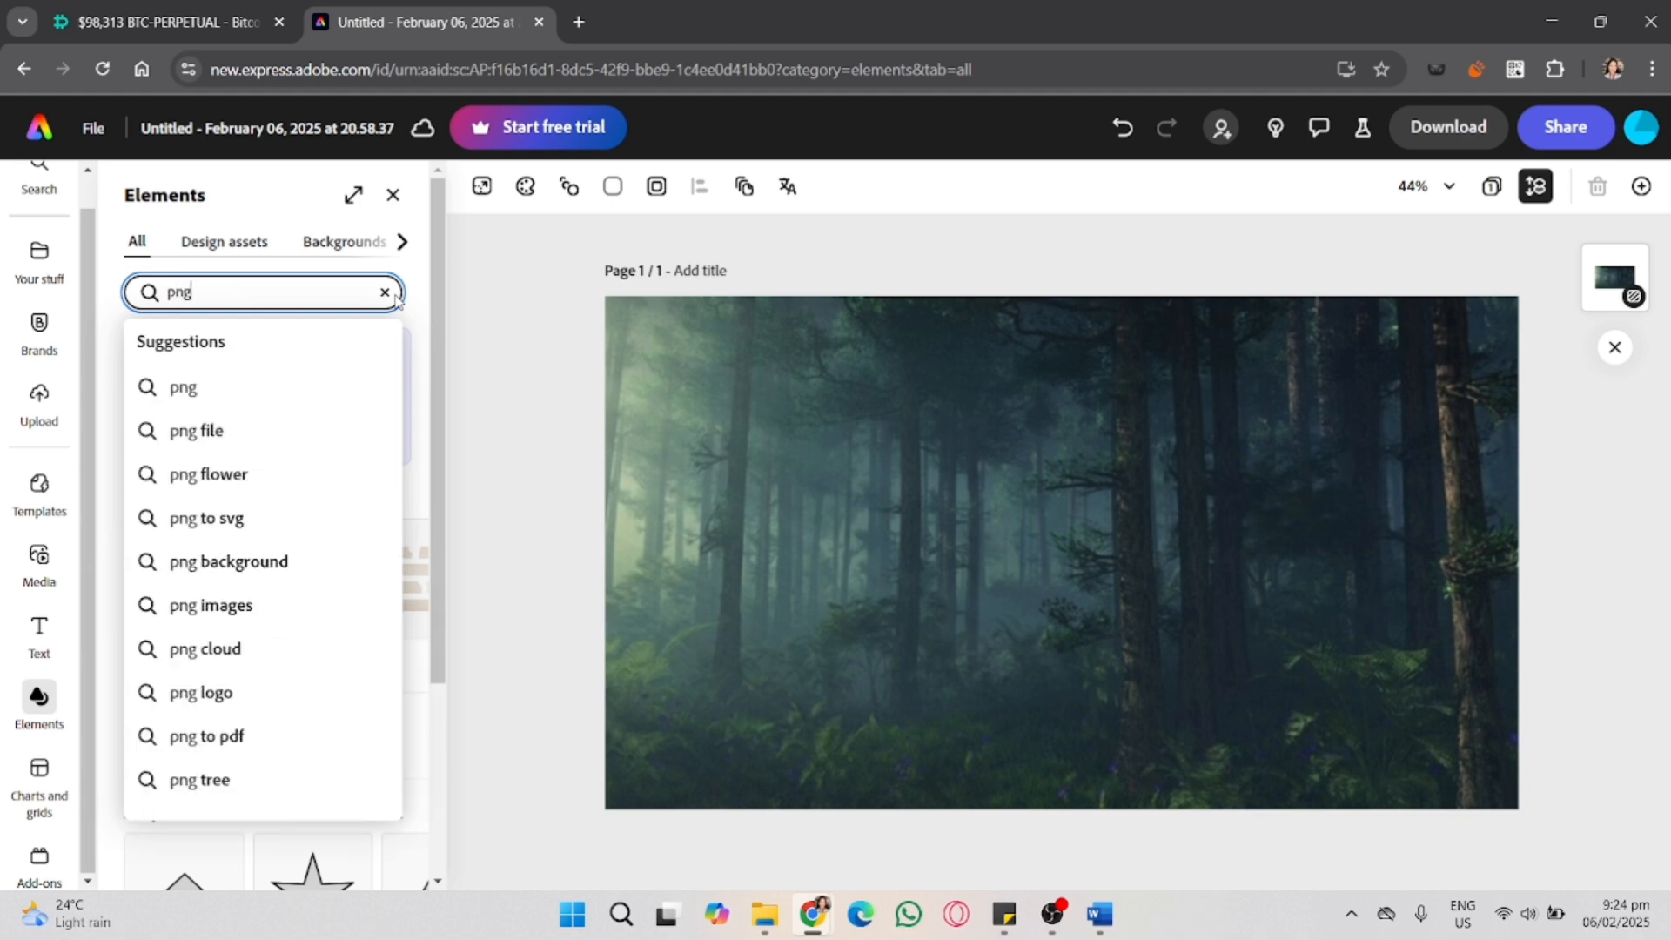
{"action": "key", "text": "Return"}
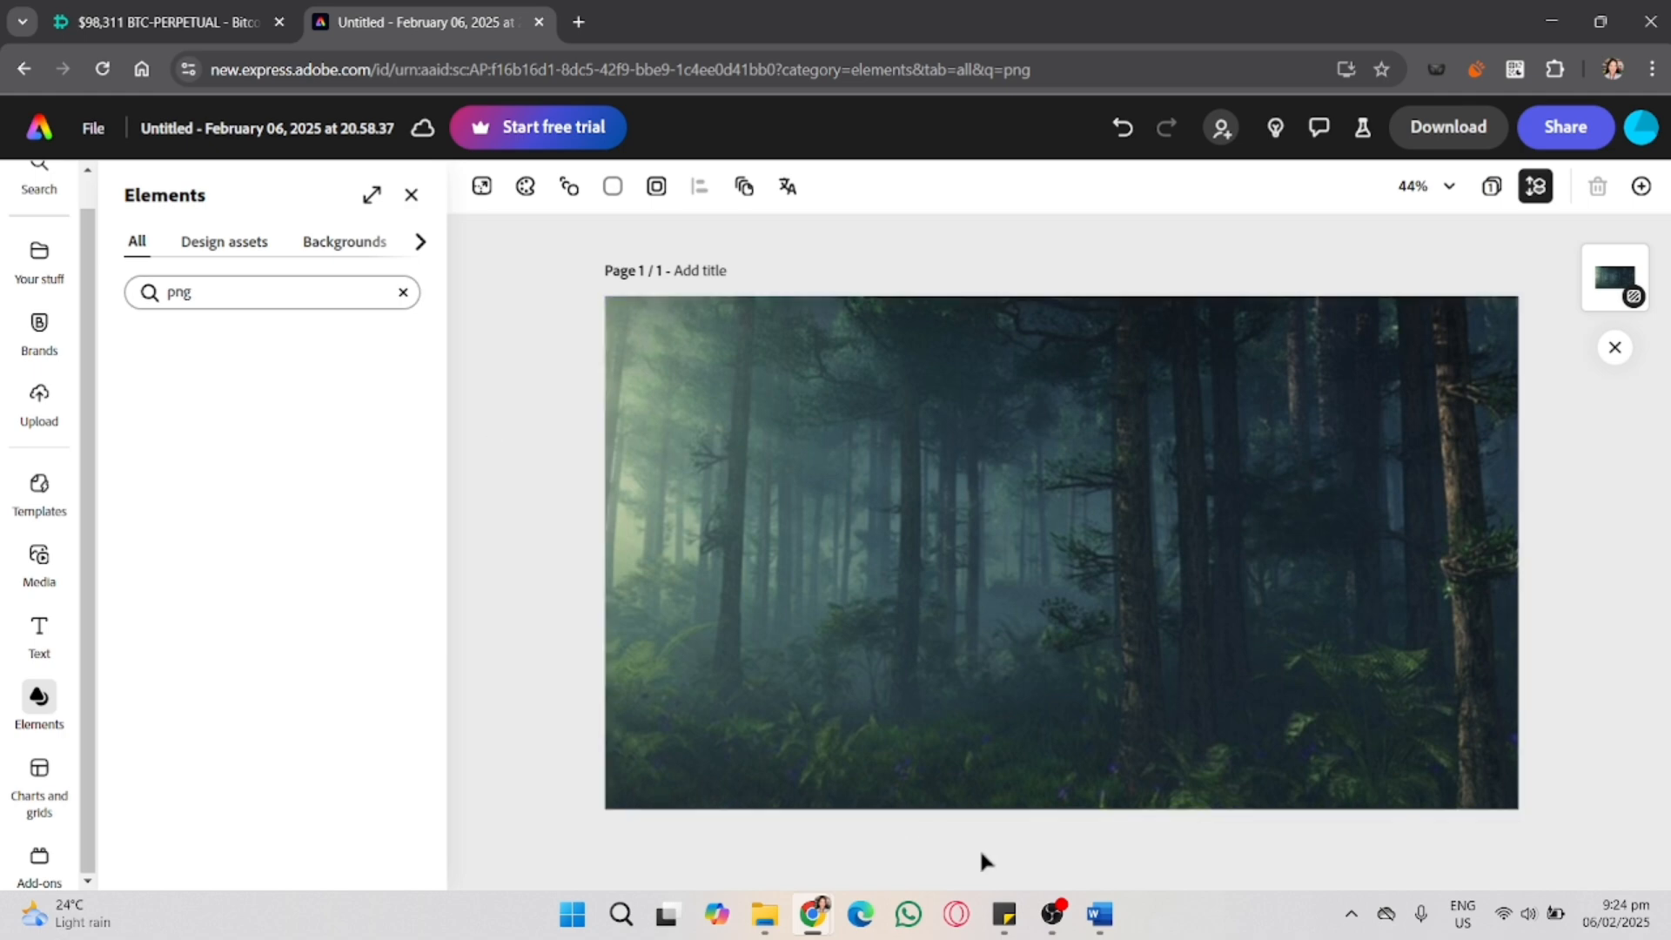
{"action": "left_click", "coordinate": [248, 244]}
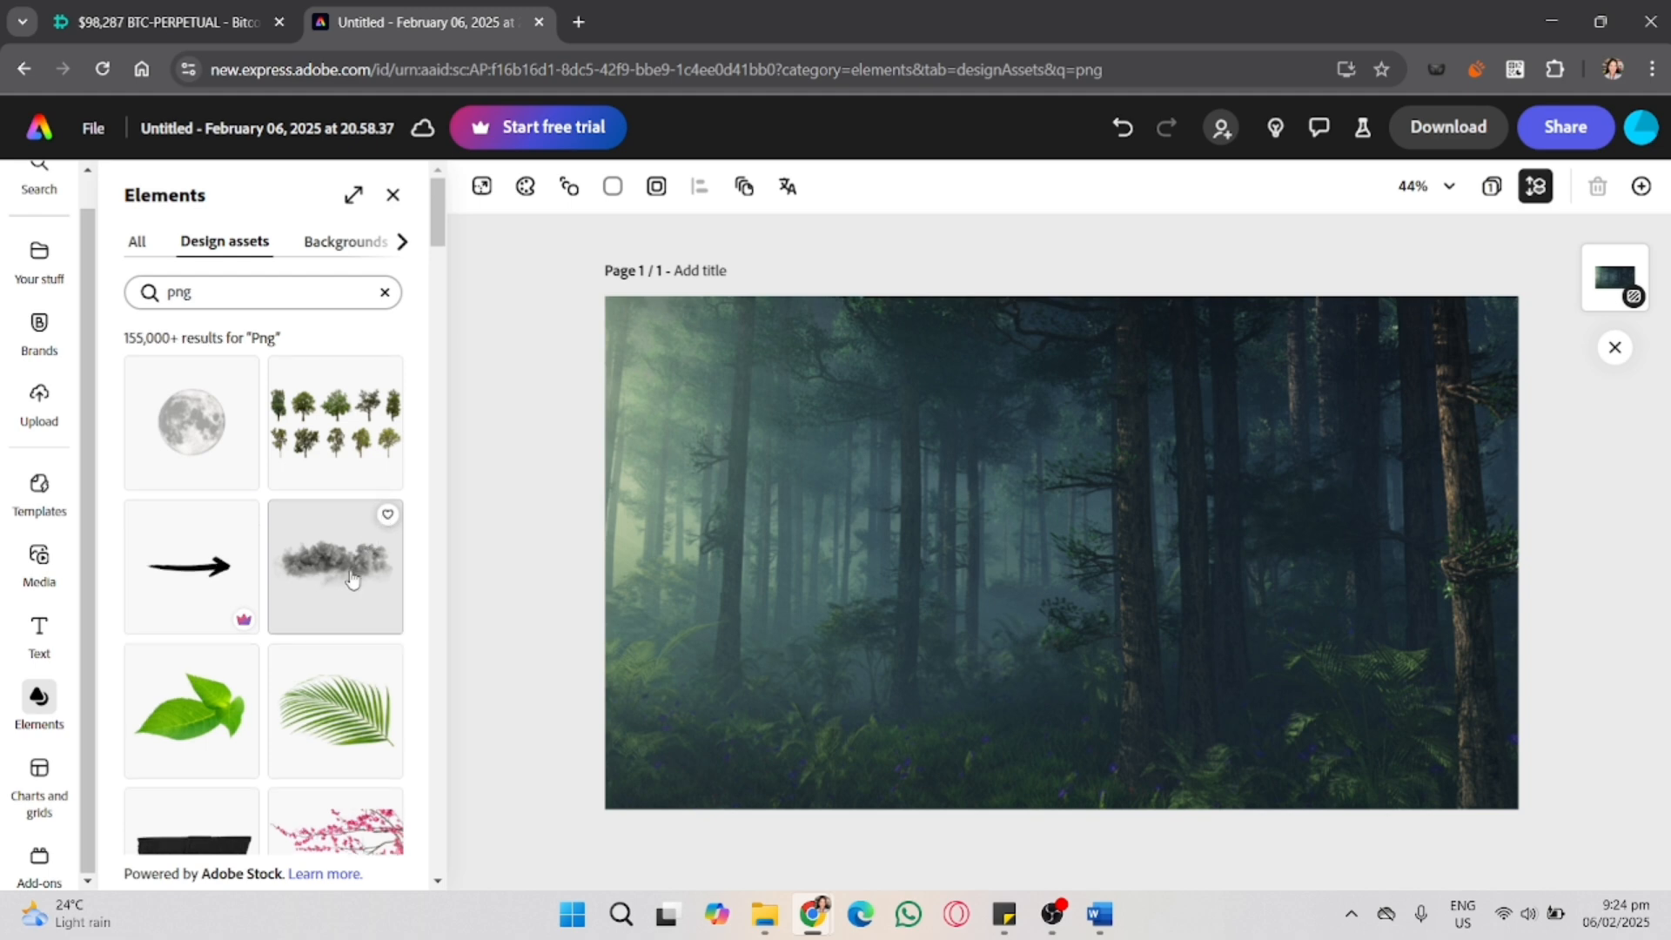
{"action": "scroll", "coordinate": [356, 574], "scroll_direction": "down", "scroll_amount": 1}
{"action": "scroll", "coordinate": [322, 453], "scroll_direction": "down", "scroll_amount": 3}
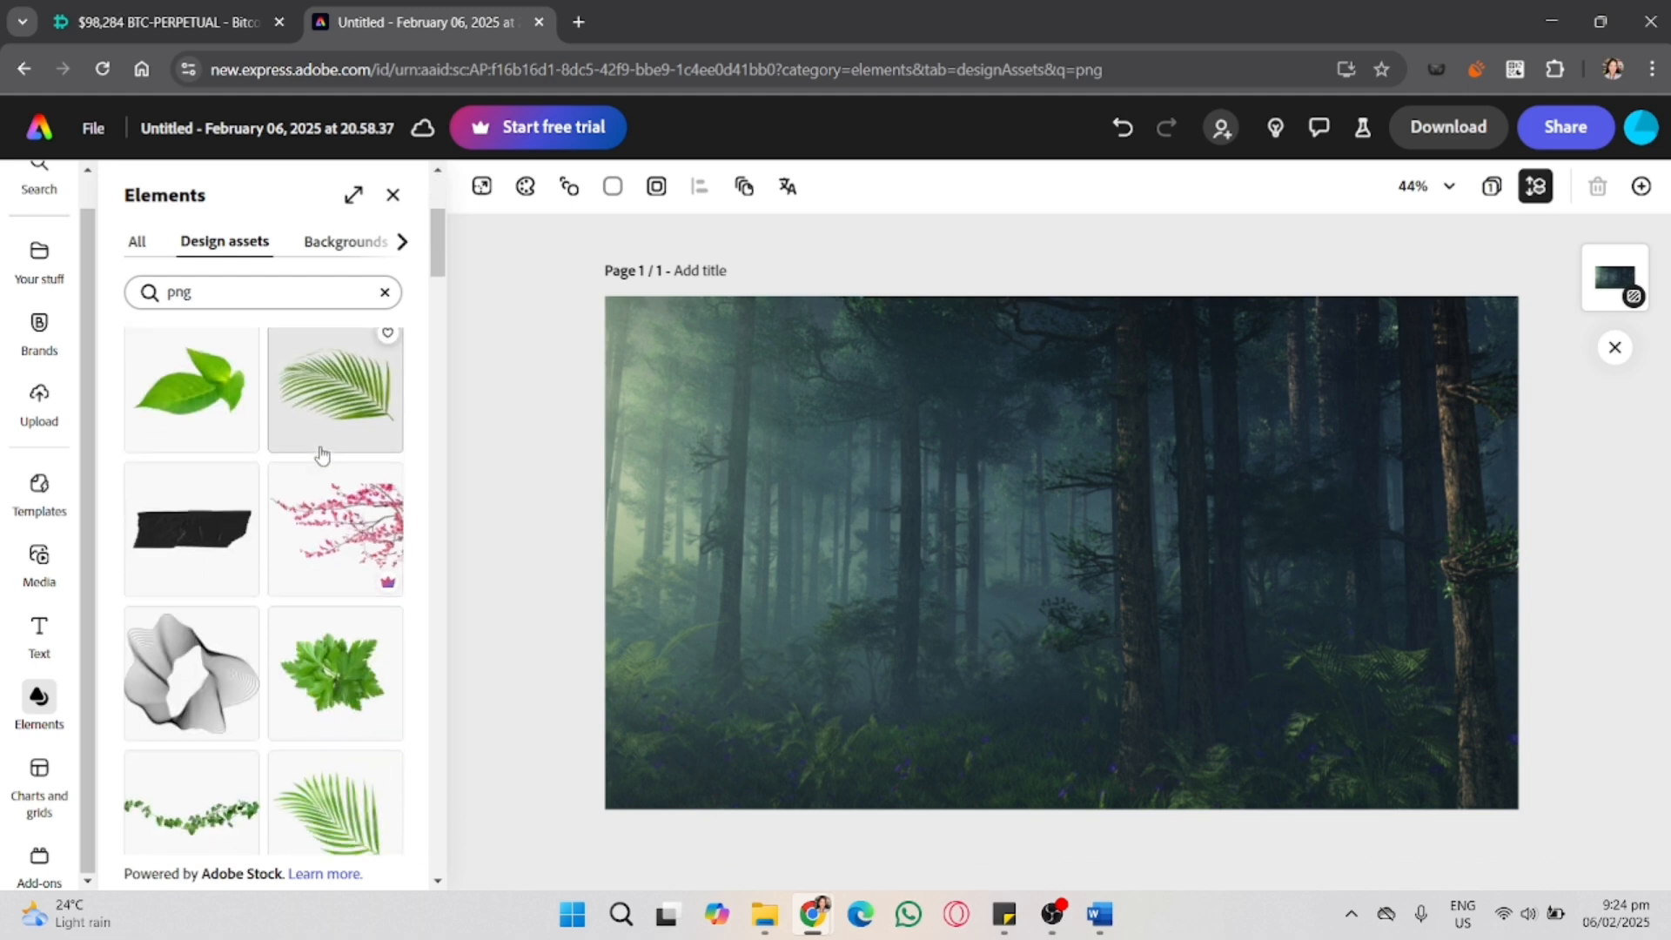
{"action": "scroll", "coordinate": [375, 565], "scroll_direction": "down", "scroll_amount": 5}
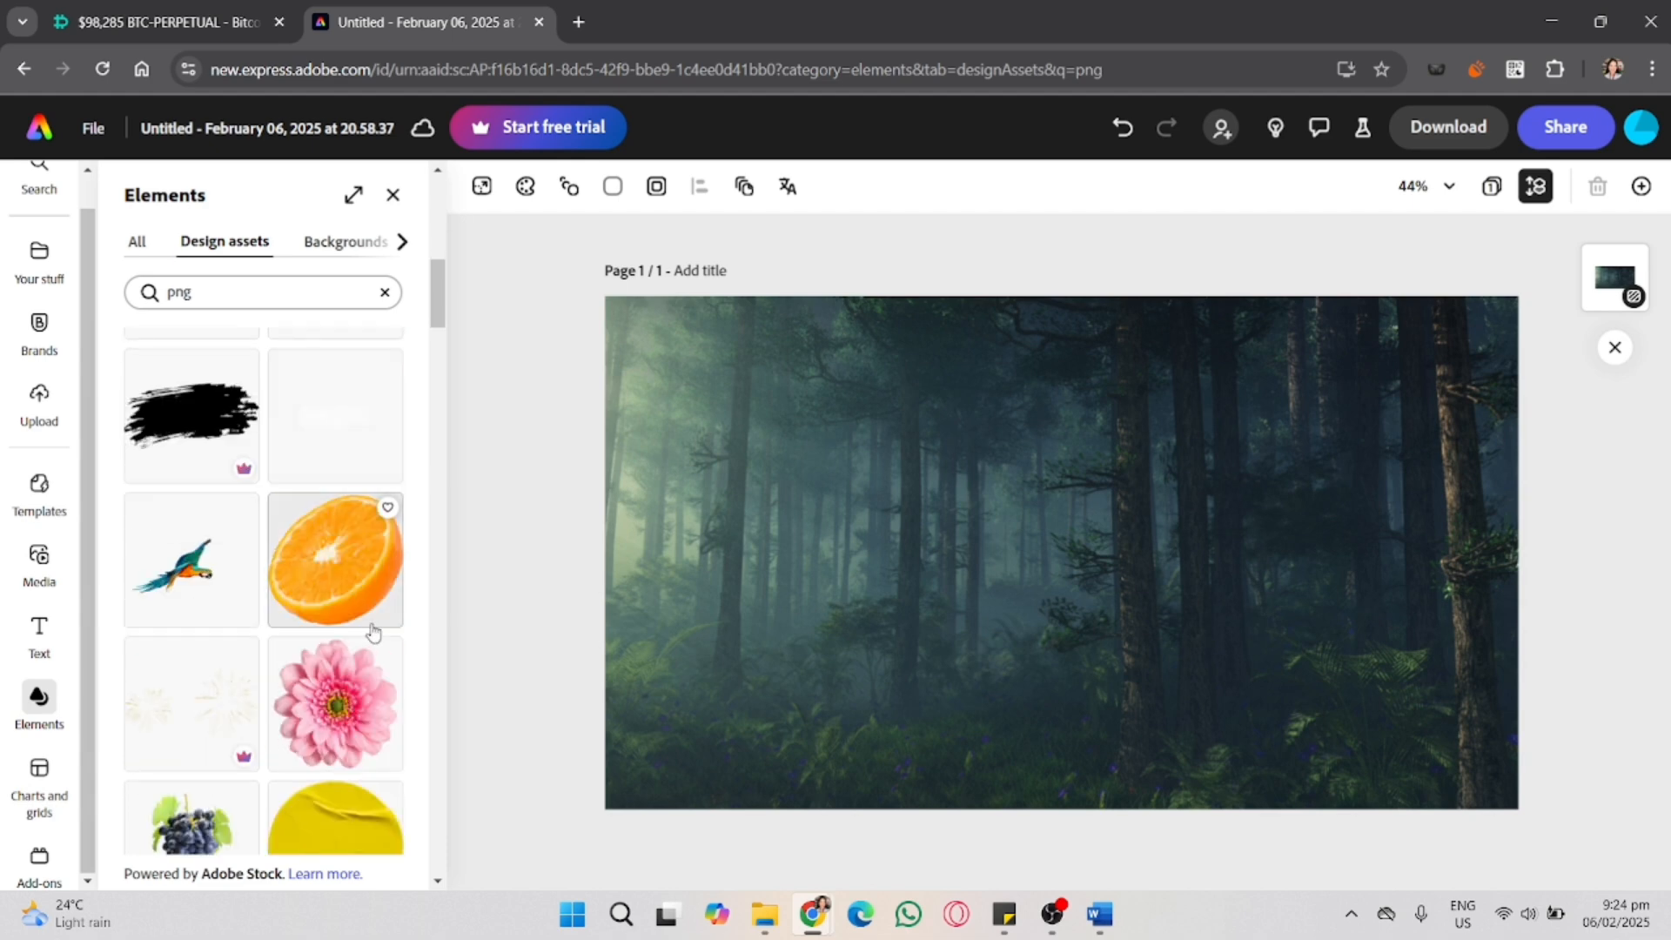
{"action": "left_click", "coordinate": [207, 383]}
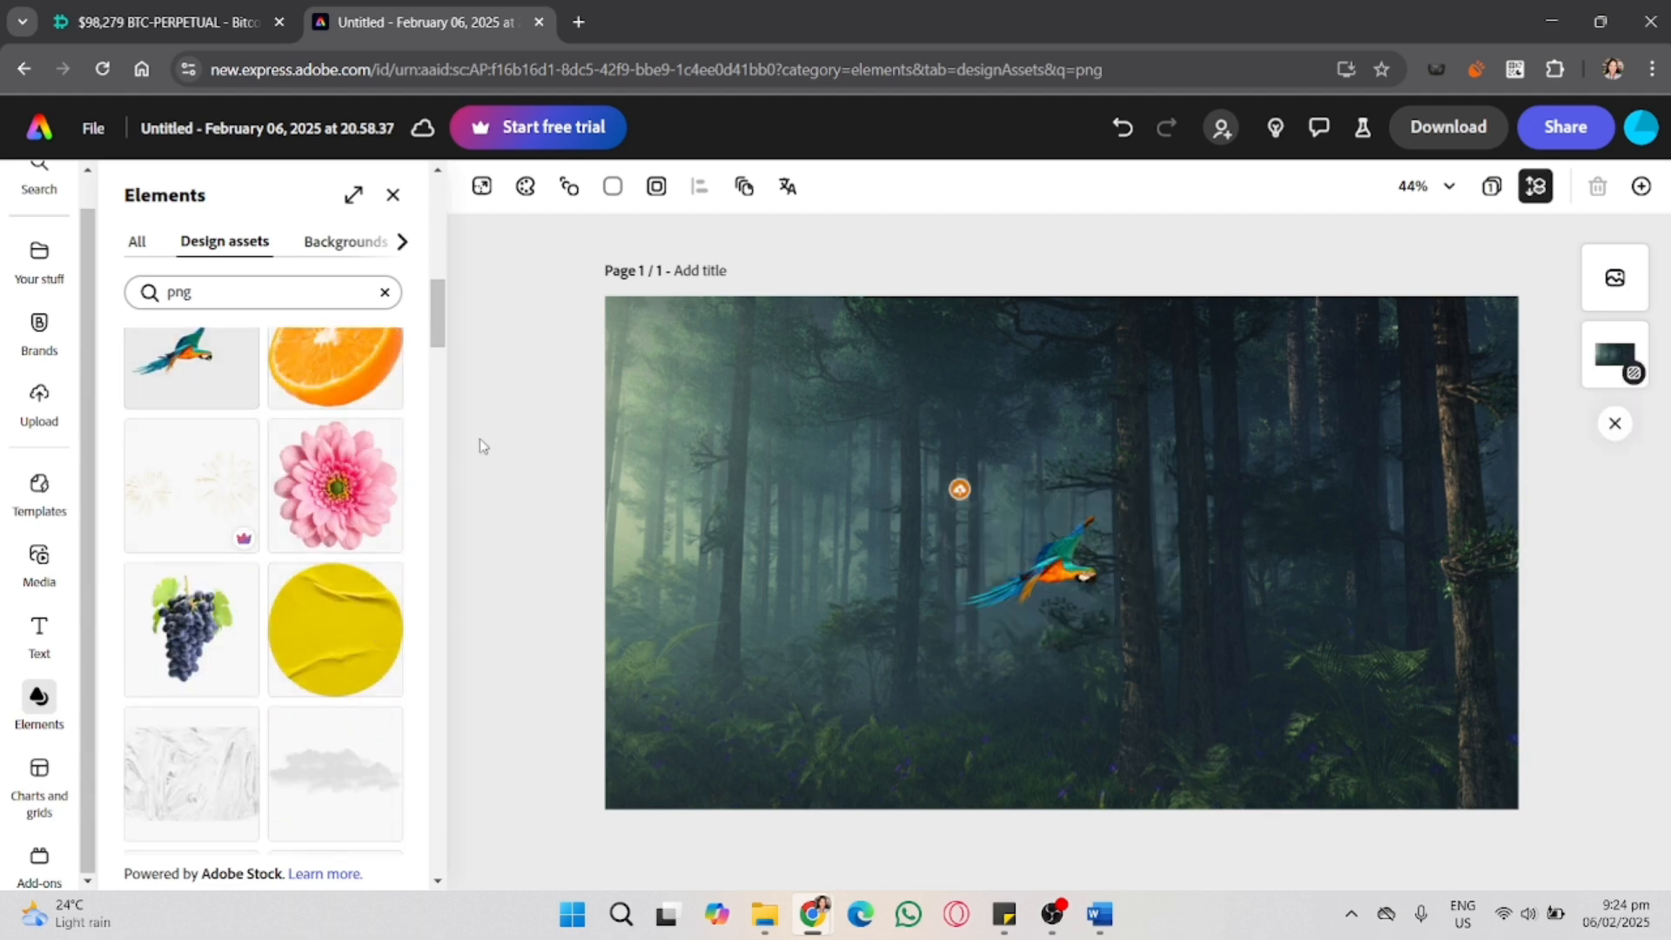
- Place the parrot in the upper-left corner of the forest page, tilt it slightly clockwise and enlarge it a little
{"action": "left_click", "coordinate": [1013, 543]}
{"action": "left_click_drag", "start_coordinate": [1013, 543], "coordinate": [756, 394]}
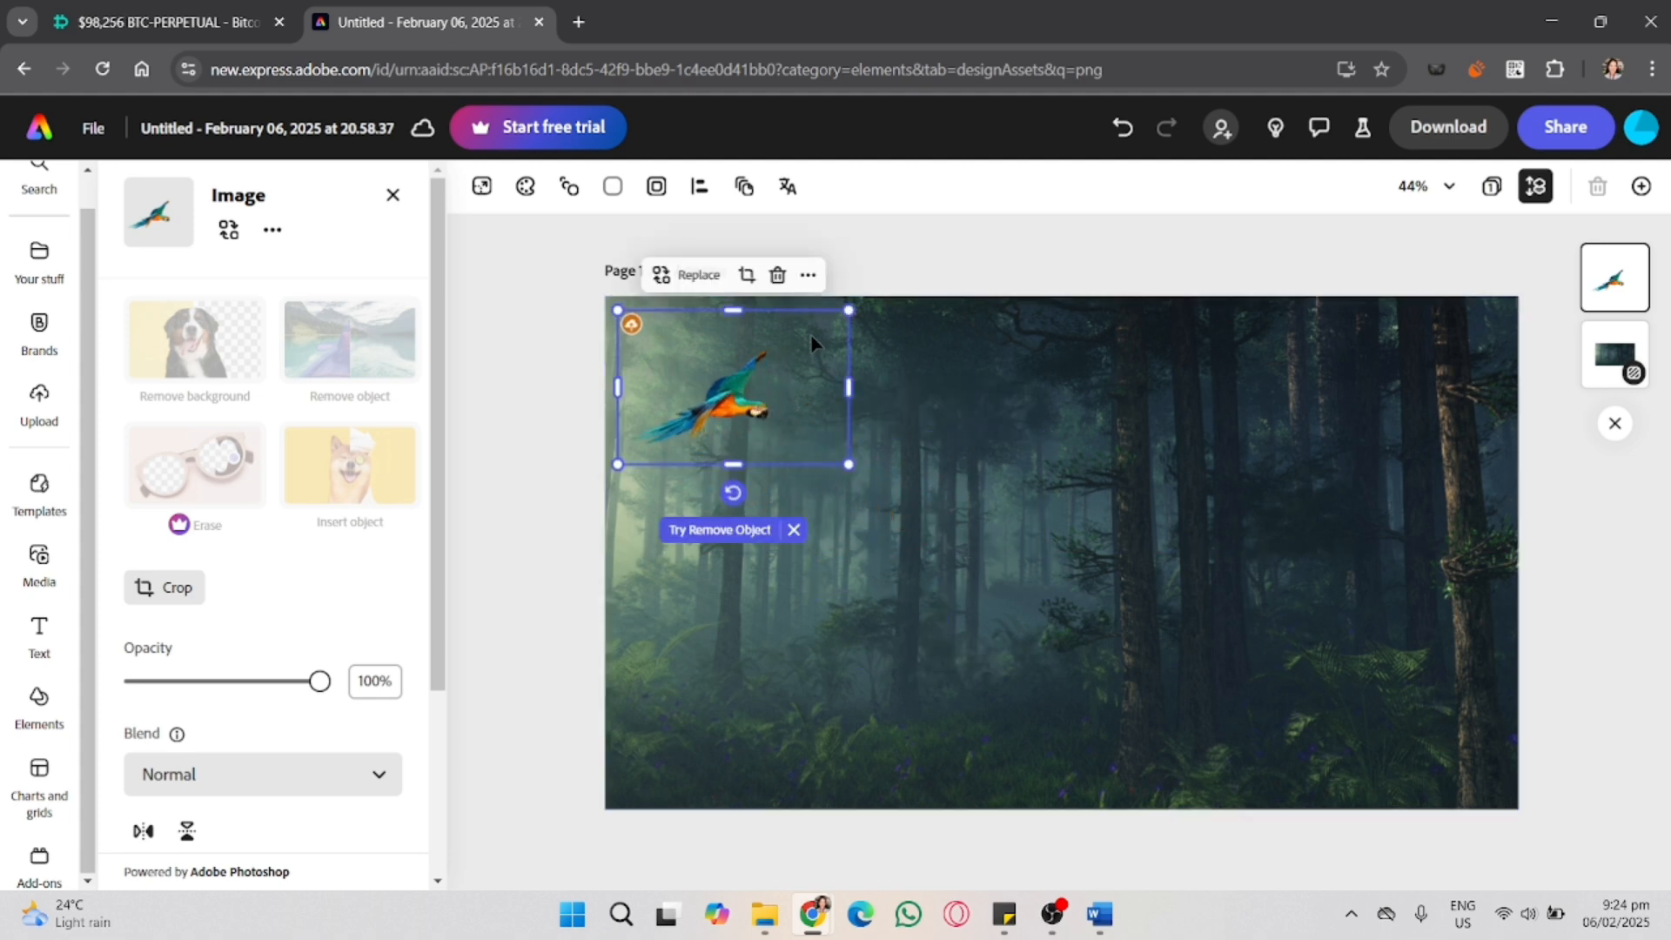
{"action": "left_click_drag", "start_coordinate": [733, 492], "coordinate": [716, 491]}
{"action": "left_click_drag", "start_coordinate": [834, 488], "coordinate": [851, 496]}
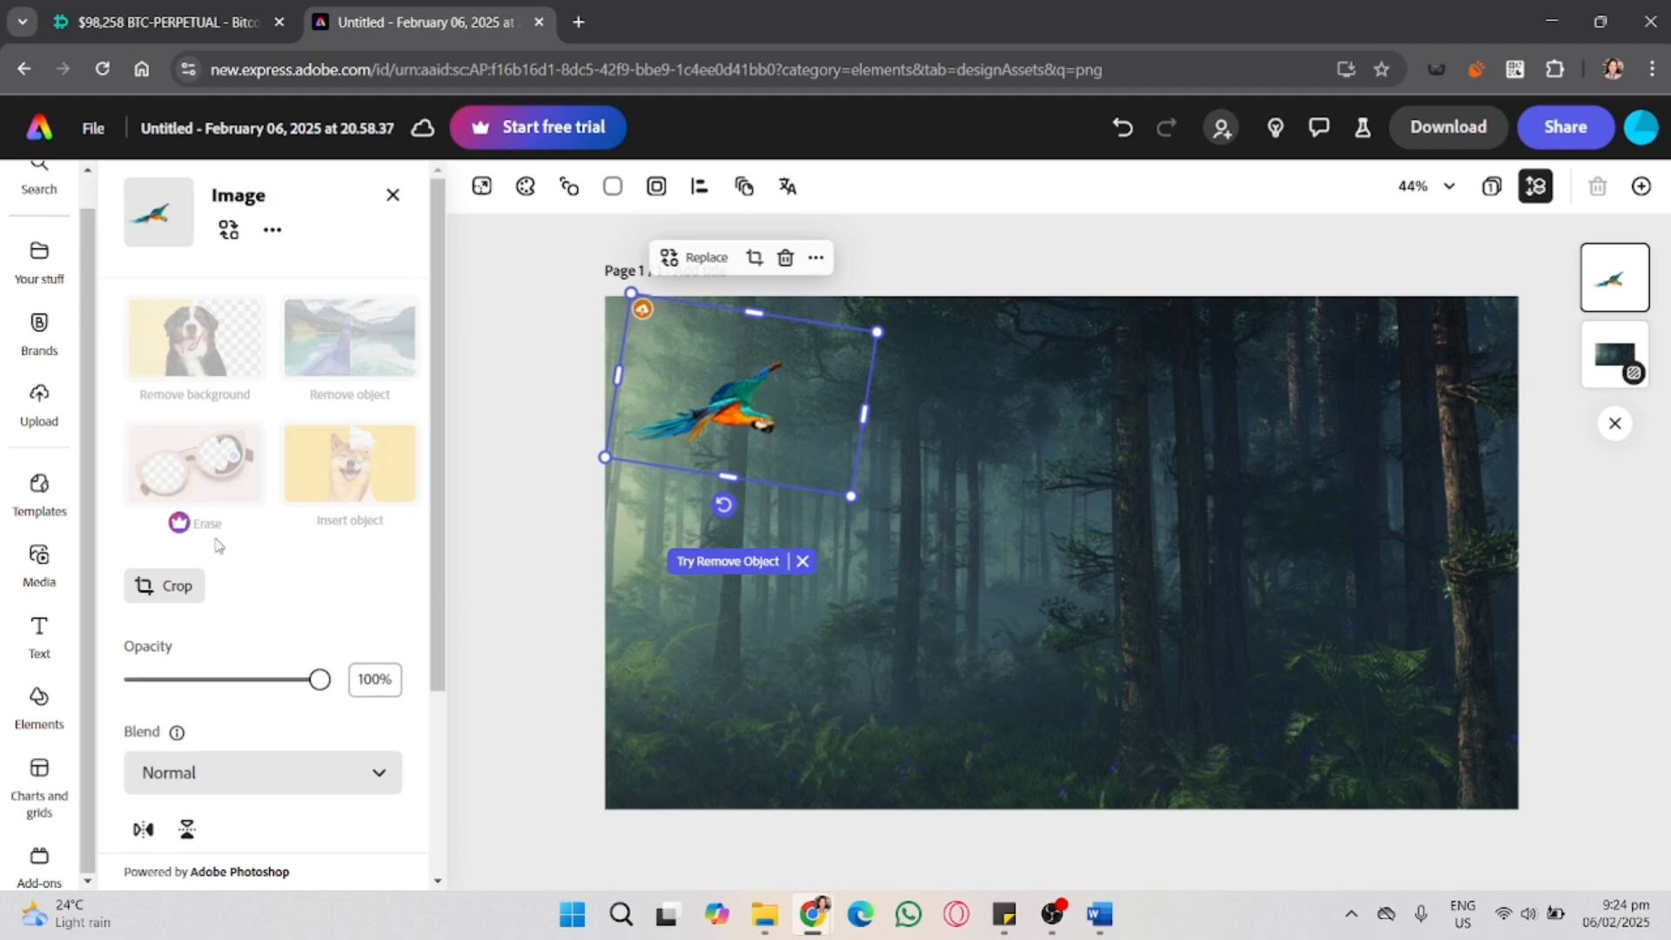
- Adjust the parrot image's light with contrast -76 and brightness -22, keeping its opacity at 100%
{"action": "scroll", "coordinate": [298, 510], "scroll_direction": "down", "scroll_amount": 3}
{"action": "mouse_move", "coordinate": [318, 477]}
{"action": "left_mouse_down"}
{"action": "mouse_move", "coordinate": [228, 479]}
{"action": "mouse_move", "coordinate": [327, 475]}
{"action": "left_mouse_up"}
{"action": "scroll", "coordinate": [259, 618], "scroll_direction": "down", "scroll_amount": 1}
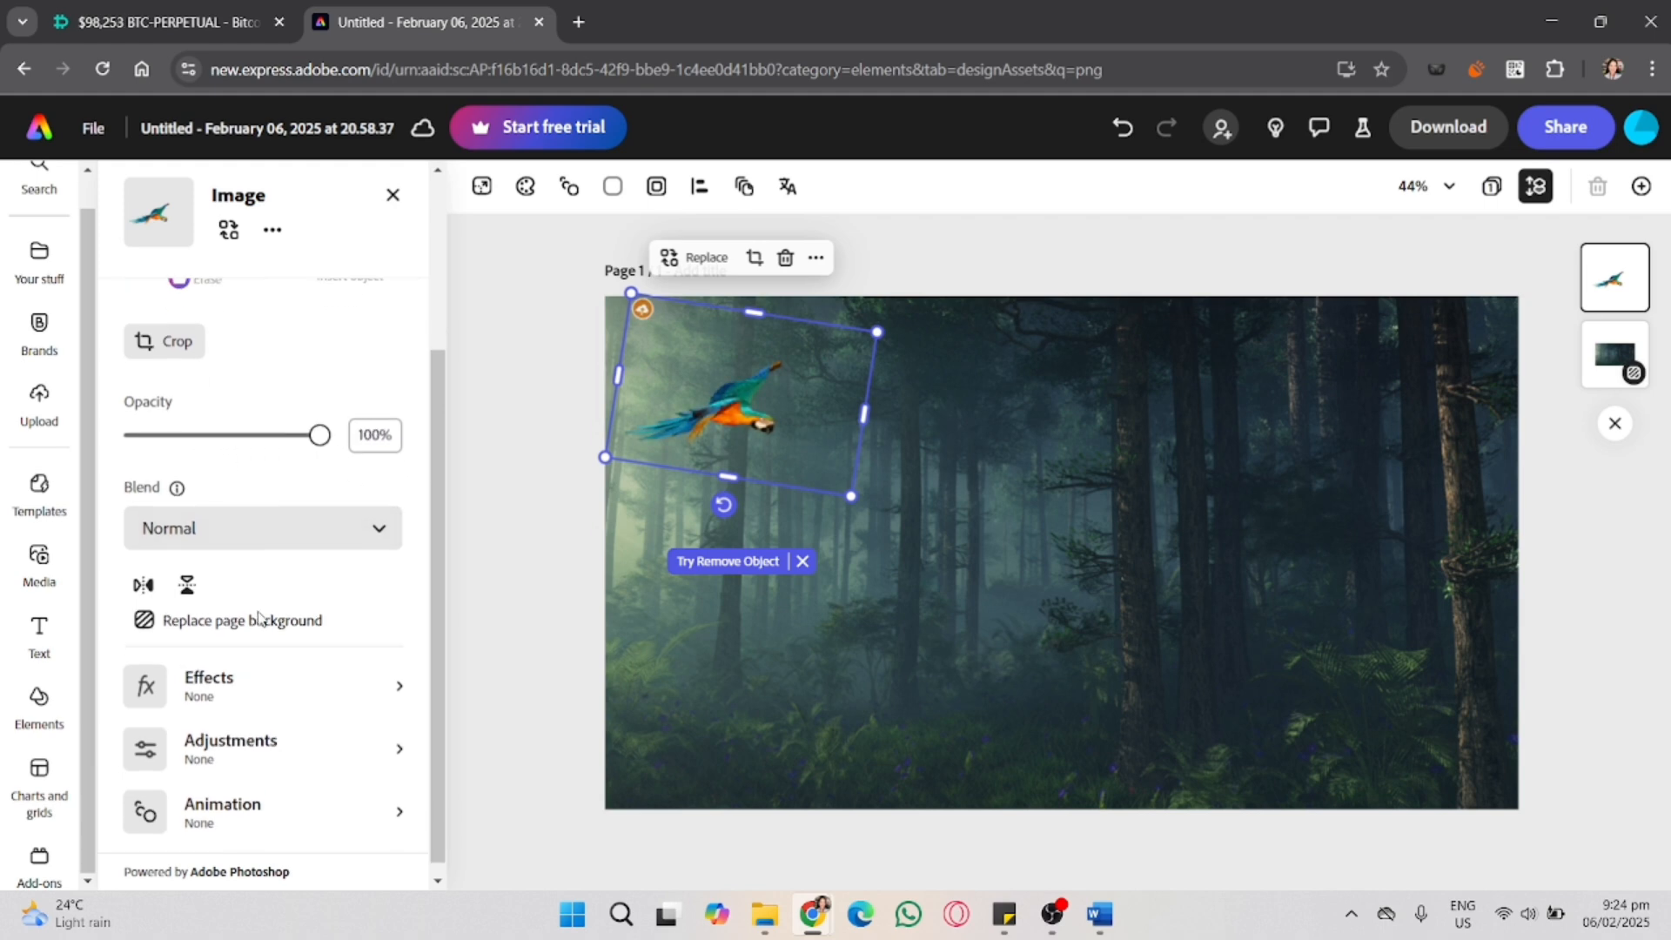
{"action": "left_click", "coordinate": [342, 735]}
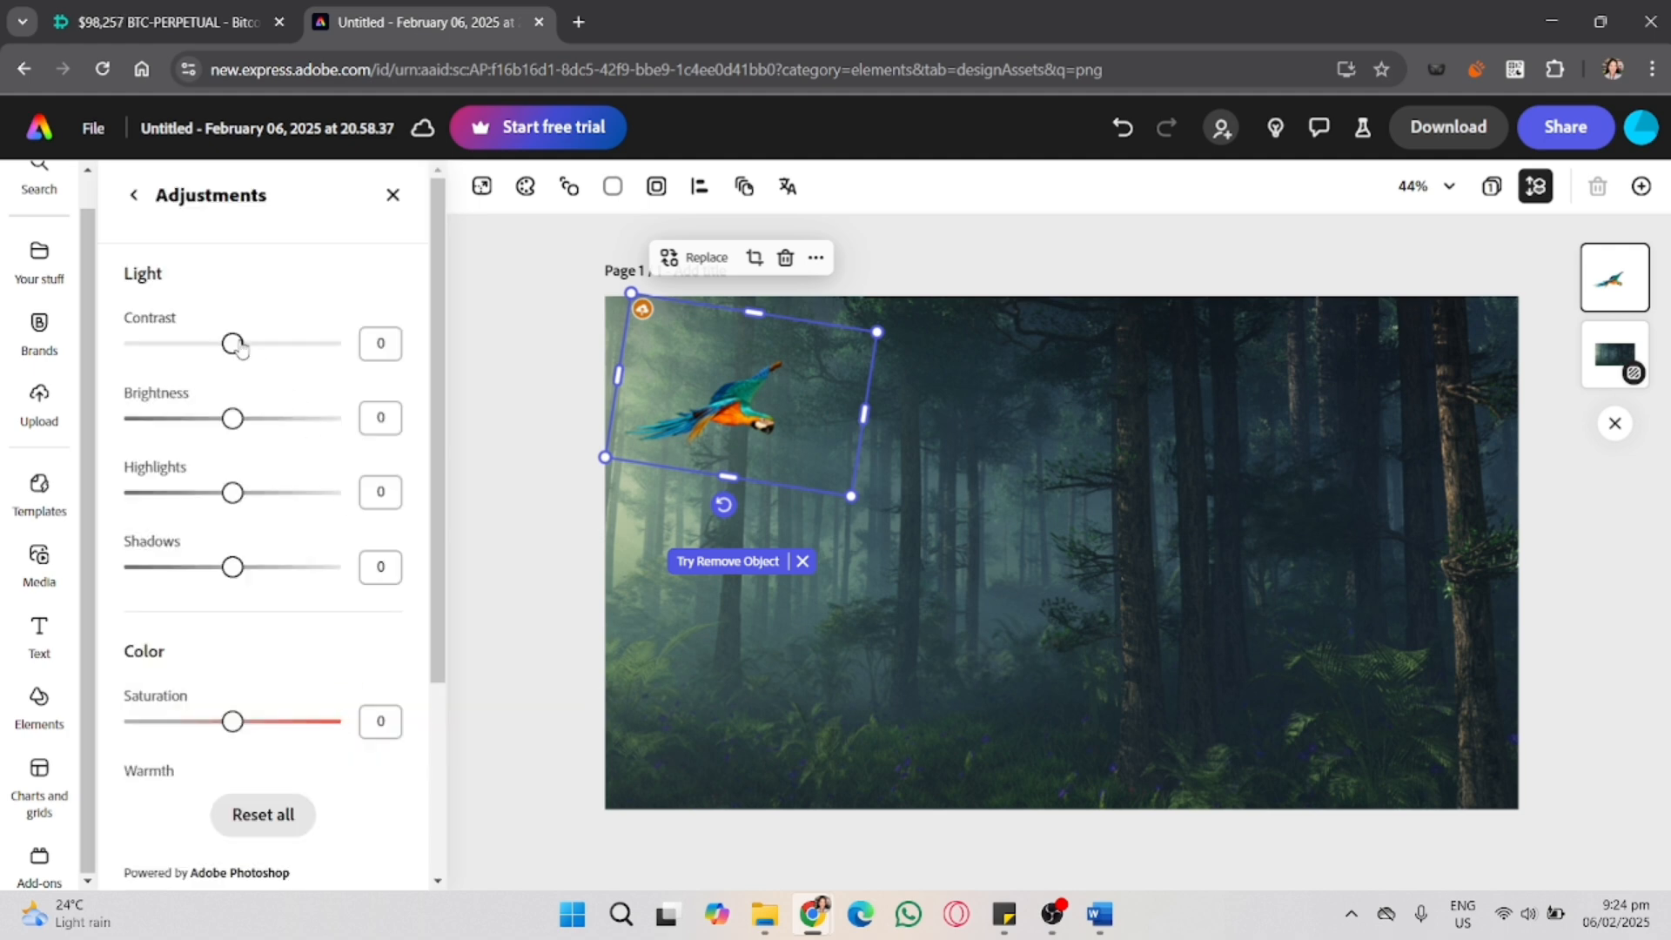
{"action": "left_click_drag", "start_coordinate": [233, 343], "coordinate": [158, 372]}
{"action": "mouse_move", "coordinate": [219, 426]}
{"action": "left_mouse_down"}
{"action": "mouse_move", "coordinate": [159, 420]}
{"action": "mouse_move", "coordinate": [328, 424]}
{"action": "mouse_move", "coordinate": [184, 421]}
{"action": "mouse_move", "coordinate": [205, 422]}
{"action": "left_mouse_up"}
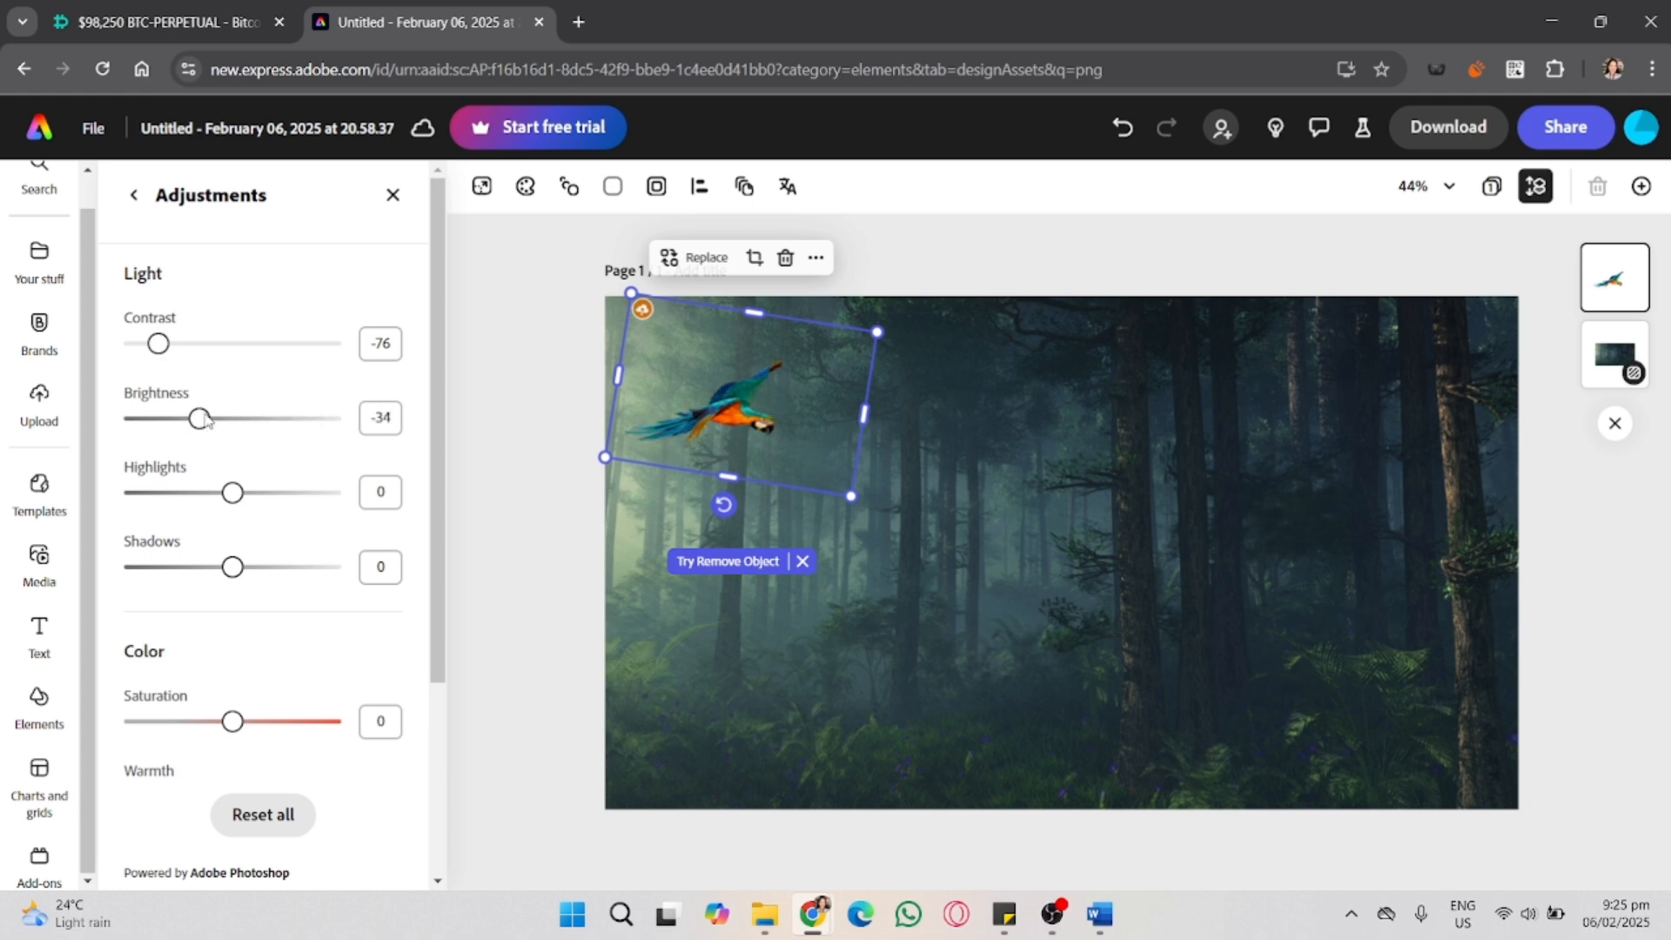
- Set the parrot image's highlights to -100, shadows to 73 and saturation to -62
{"action": "left_click_drag", "start_coordinate": [231, 495], "coordinate": [101, 499]}
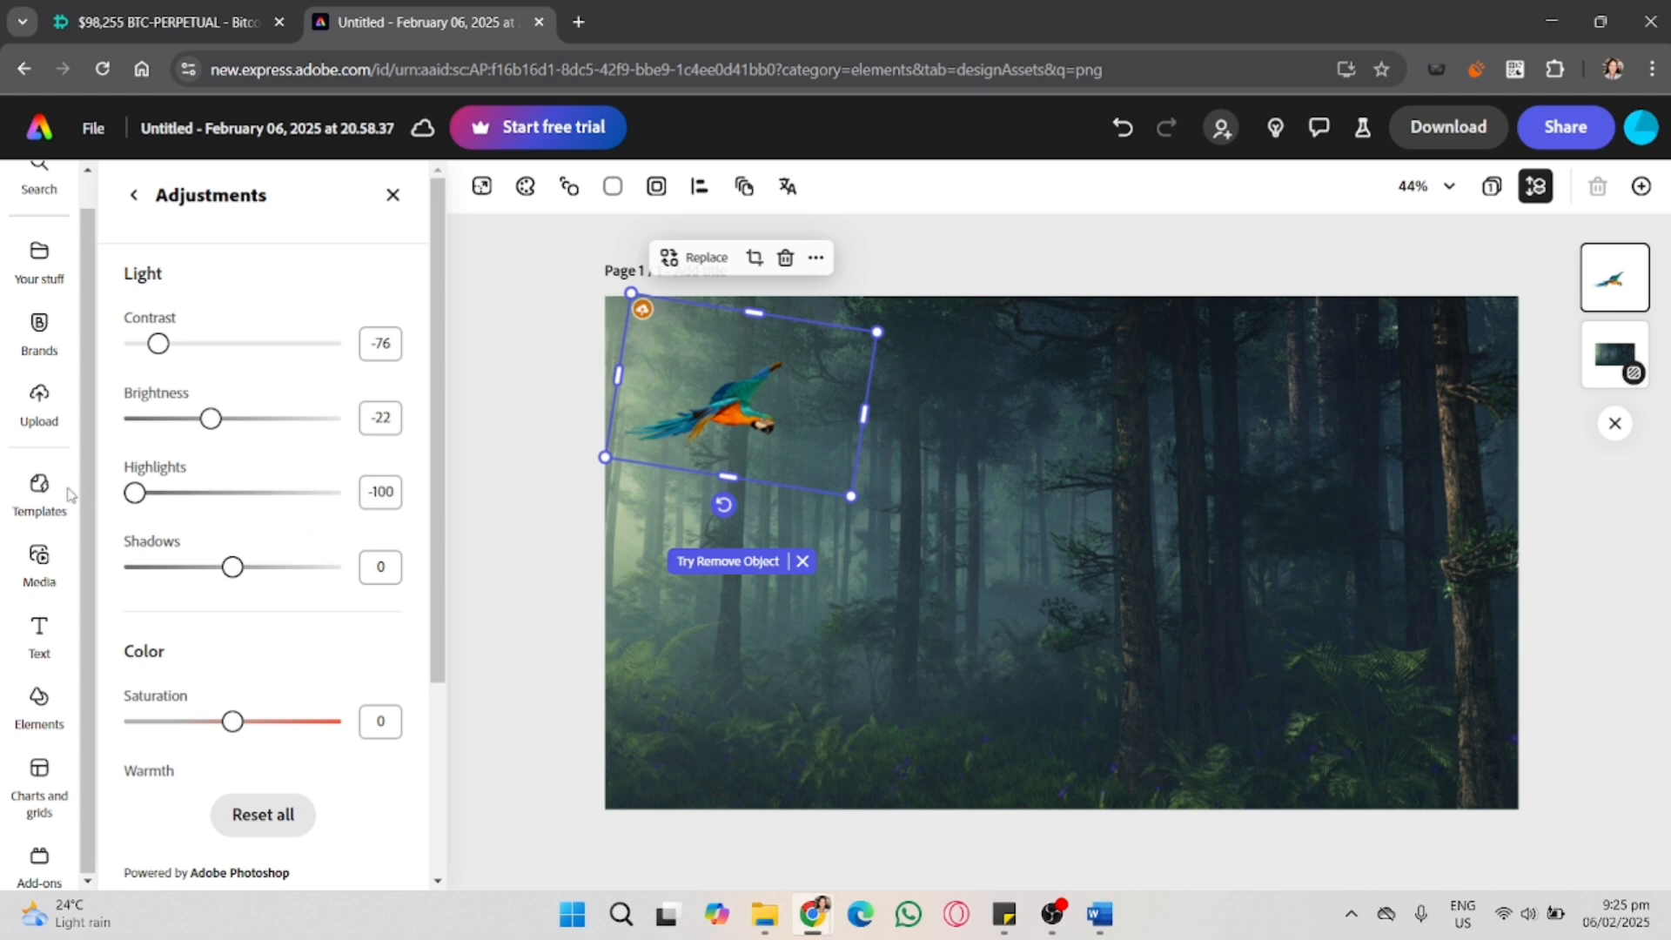
{"action": "left_click_drag", "start_coordinate": [233, 570], "coordinate": [500, 594]}
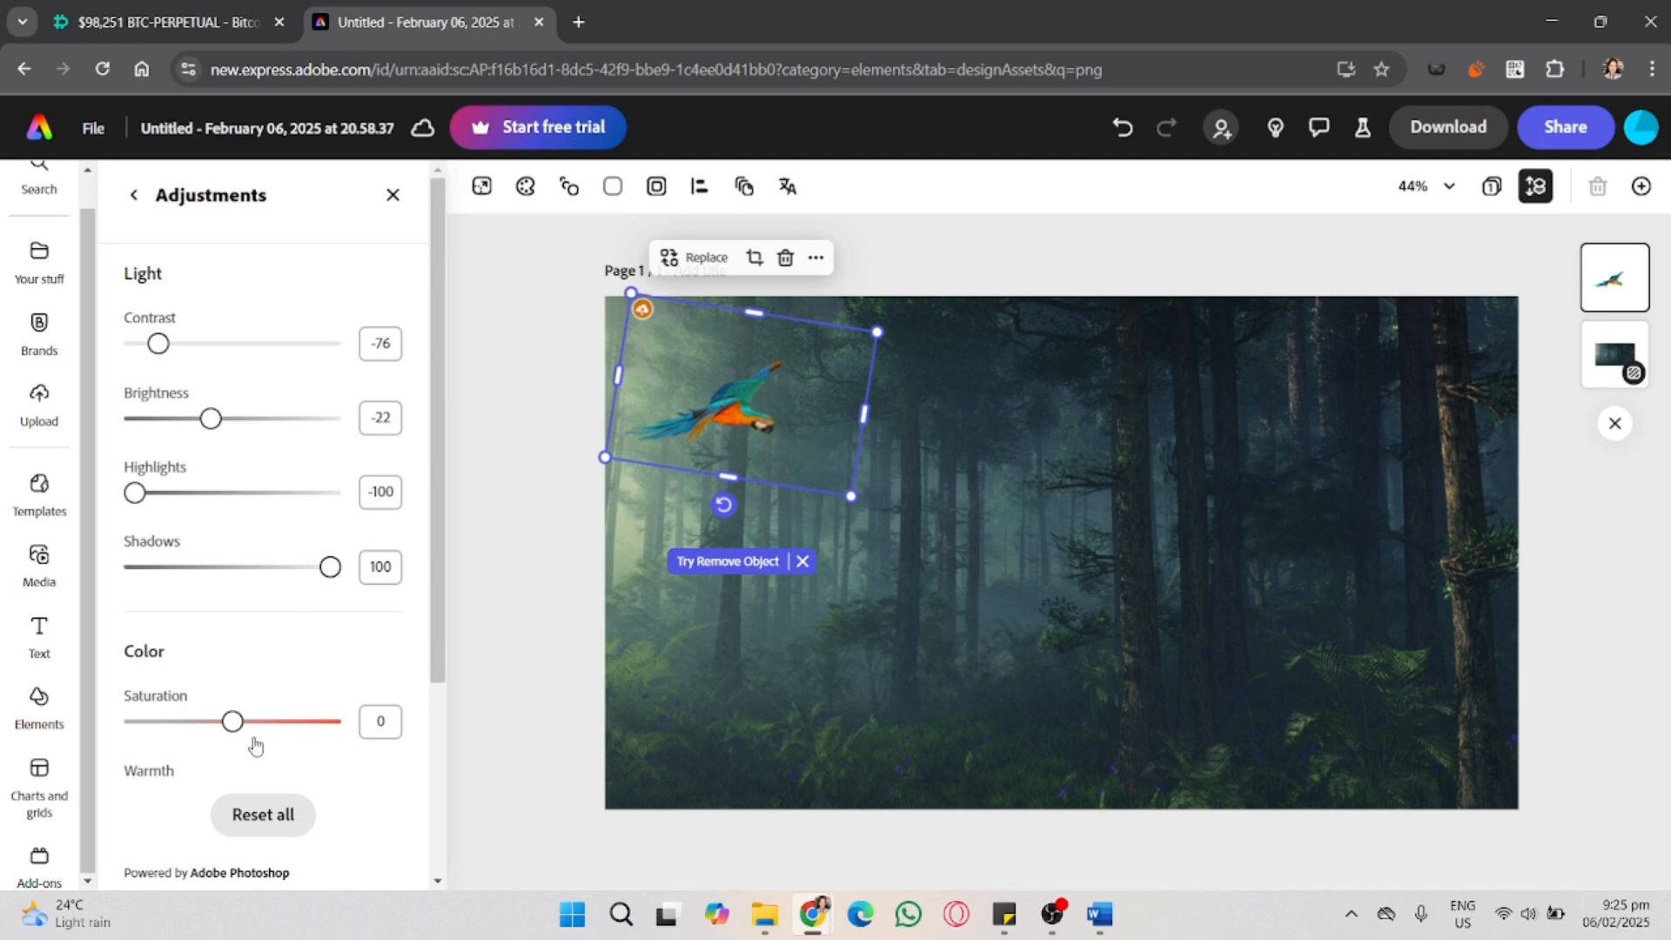
{"action": "left_click_drag", "start_coordinate": [229, 723], "coordinate": [132, 721]}
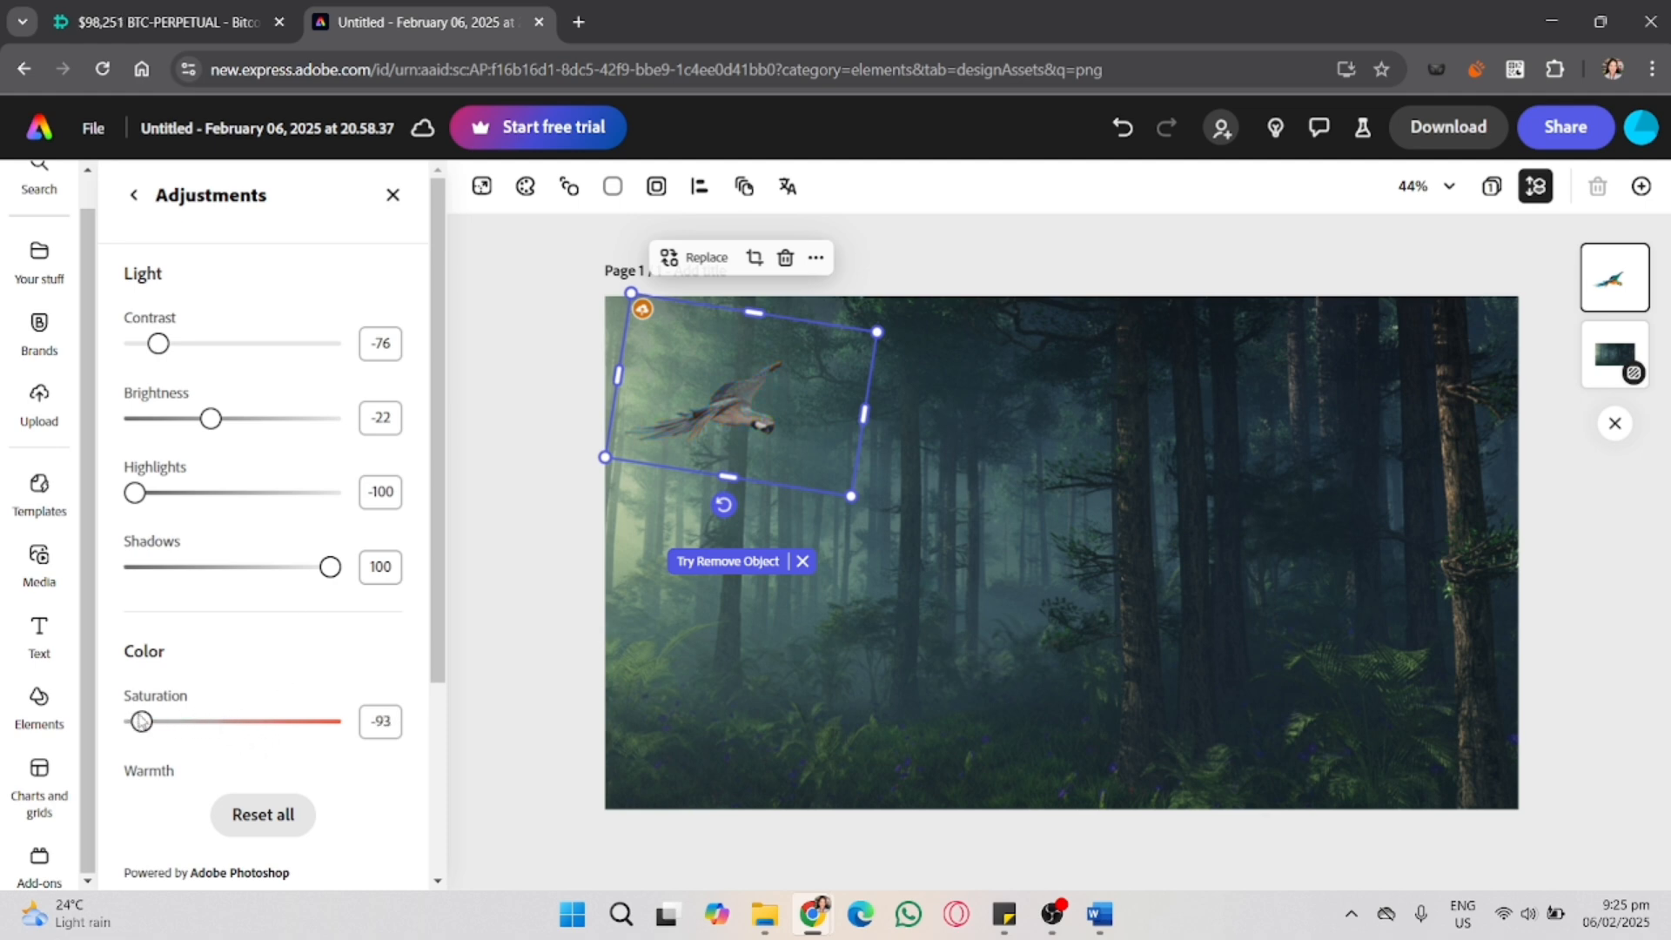
{"action": "mouse_move", "coordinate": [329, 566]}
{"action": "left_mouse_down"}
{"action": "mouse_move", "coordinate": [269, 582]}
{"action": "mouse_move", "coordinate": [314, 583]}
{"action": "left_mouse_up"}
- Cool the parrot's colour by setting its warmth to -16, leaving sharpen and blur at 0
{"action": "scroll", "coordinate": [312, 643], "scroll_direction": "down", "scroll_amount": 3}
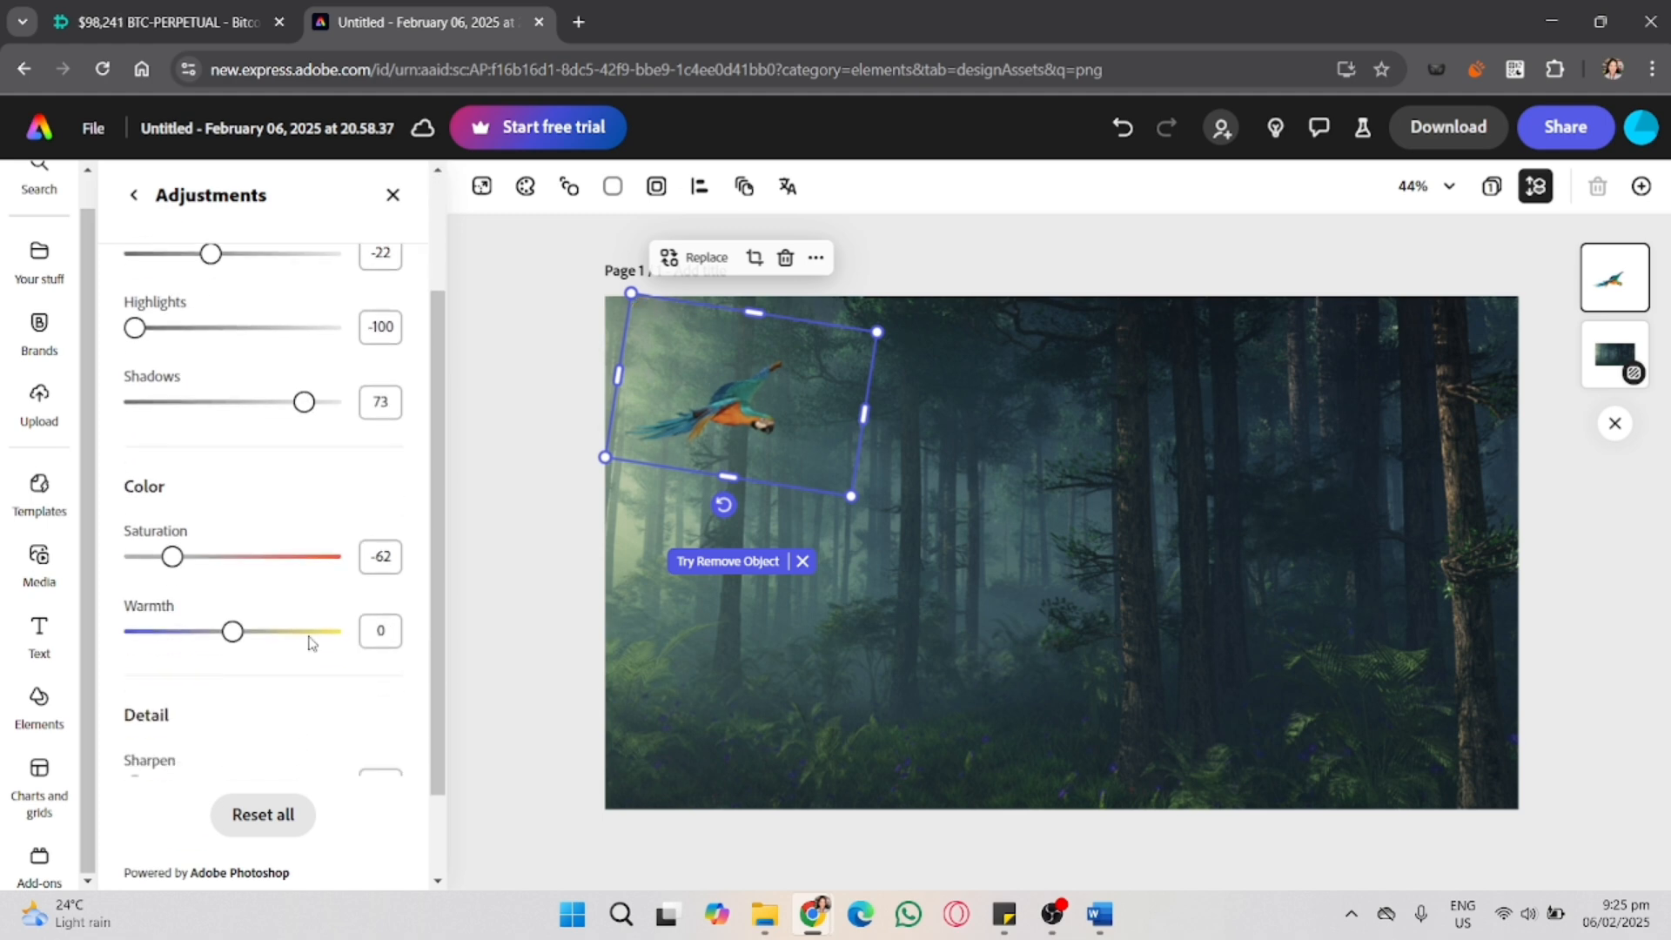
{"action": "mouse_move", "coordinate": [236, 589]}
{"action": "left_mouse_down"}
{"action": "mouse_move", "coordinate": [336, 585]}
{"action": "mouse_move", "coordinate": [218, 606]}
{"action": "left_mouse_up"}
{"action": "left_click_drag", "start_coordinate": [160, 729], "coordinate": [116, 750]}
{"action": "scroll", "coordinate": [240, 648], "scroll_direction": "down", "scroll_amount": 1}
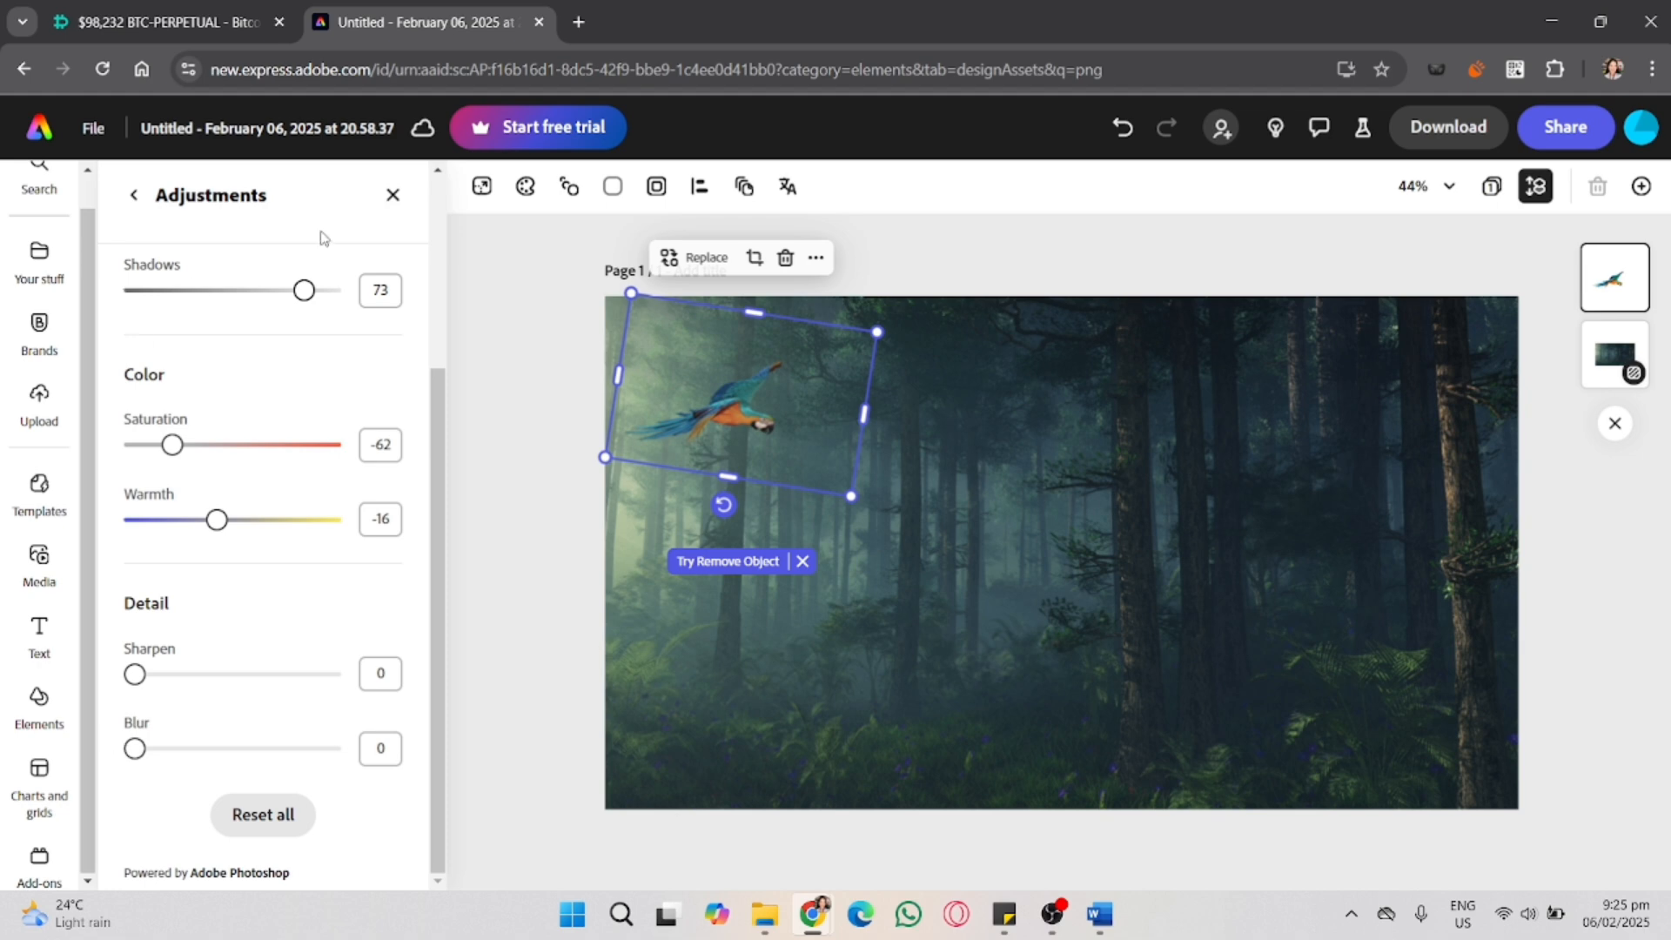
{"action": "left_click", "coordinate": [134, 195]}
- Move the parrot down and to the right, away from the upper-left corner of the forest page
{"action": "scroll", "coordinate": [278, 692], "scroll_direction": "down", "scroll_amount": 3}
{"action": "left_click_drag", "start_coordinate": [818, 421], "coordinate": [872, 511]}
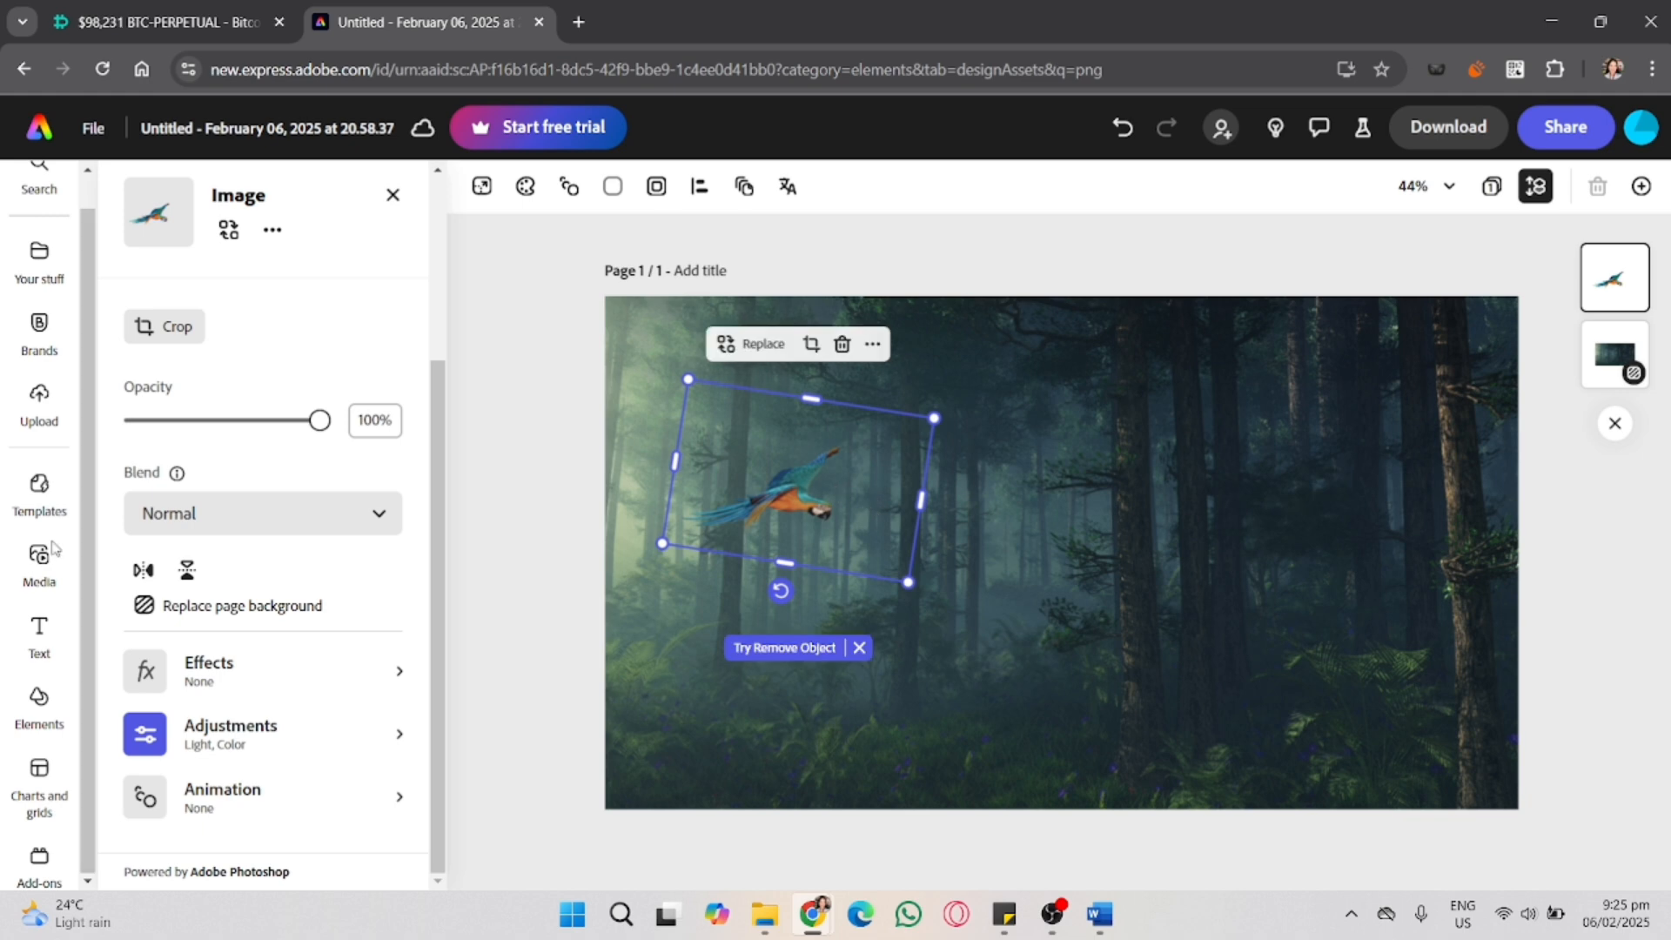
{"action": "left_click", "coordinate": [265, 687]}
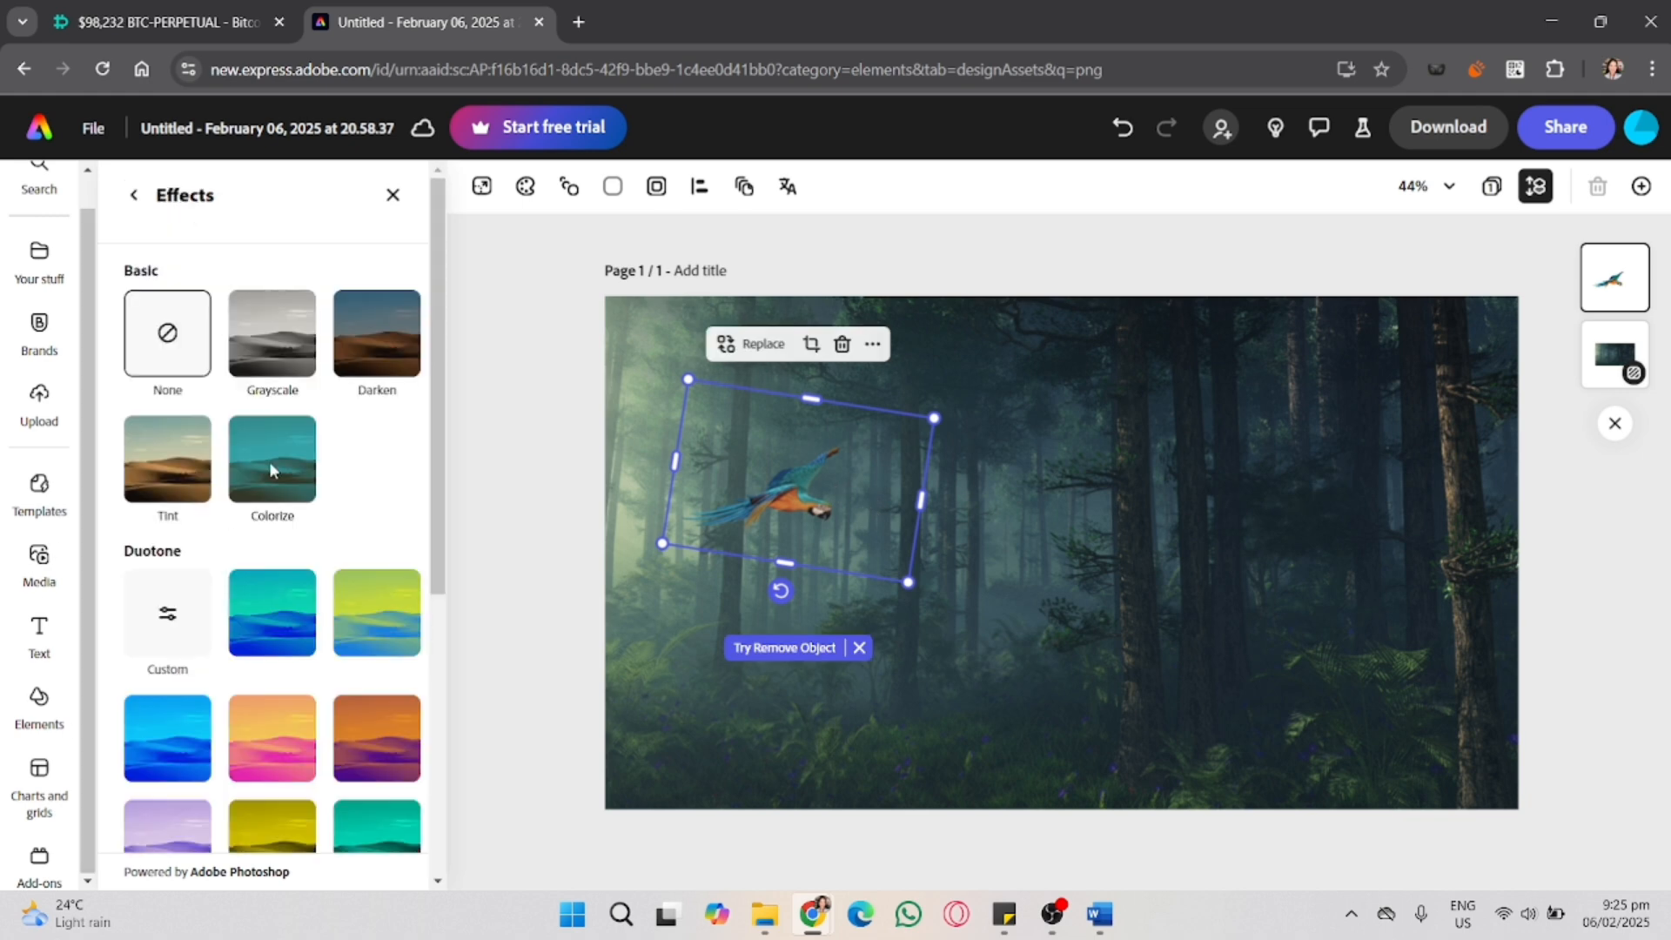
{"action": "left_click", "coordinate": [134, 197]}
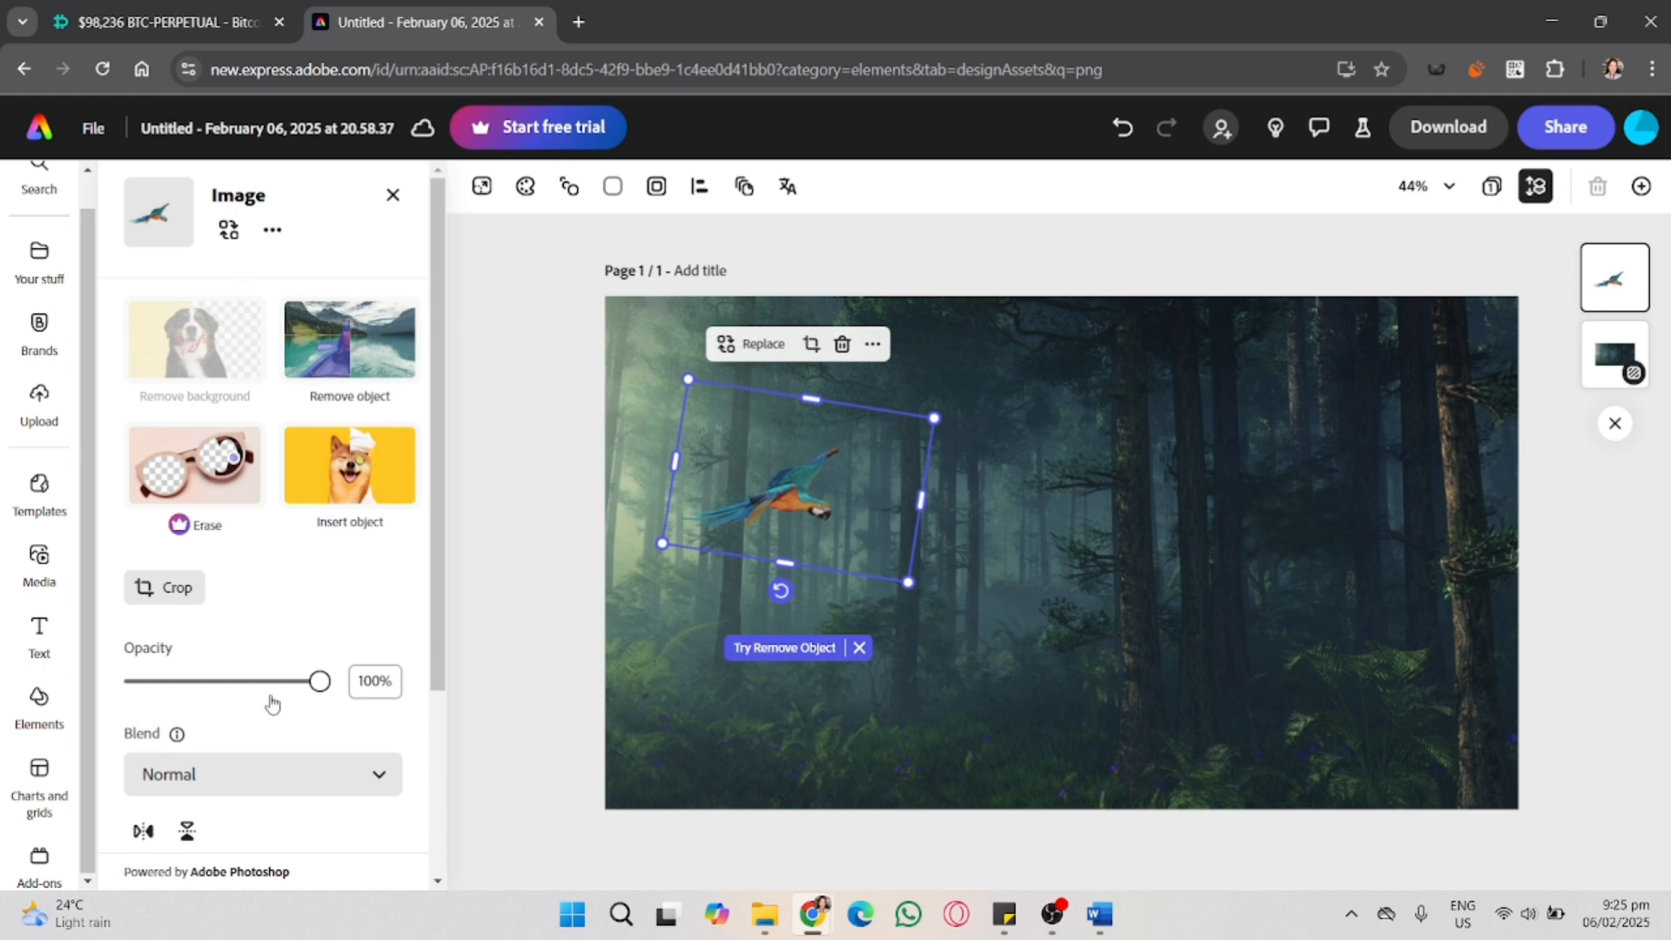
- Shrink the parrot to about two thirds of its size and set its opacity to 77%
{"action": "left_click_drag", "start_coordinate": [319, 681], "coordinate": [233, 681]}
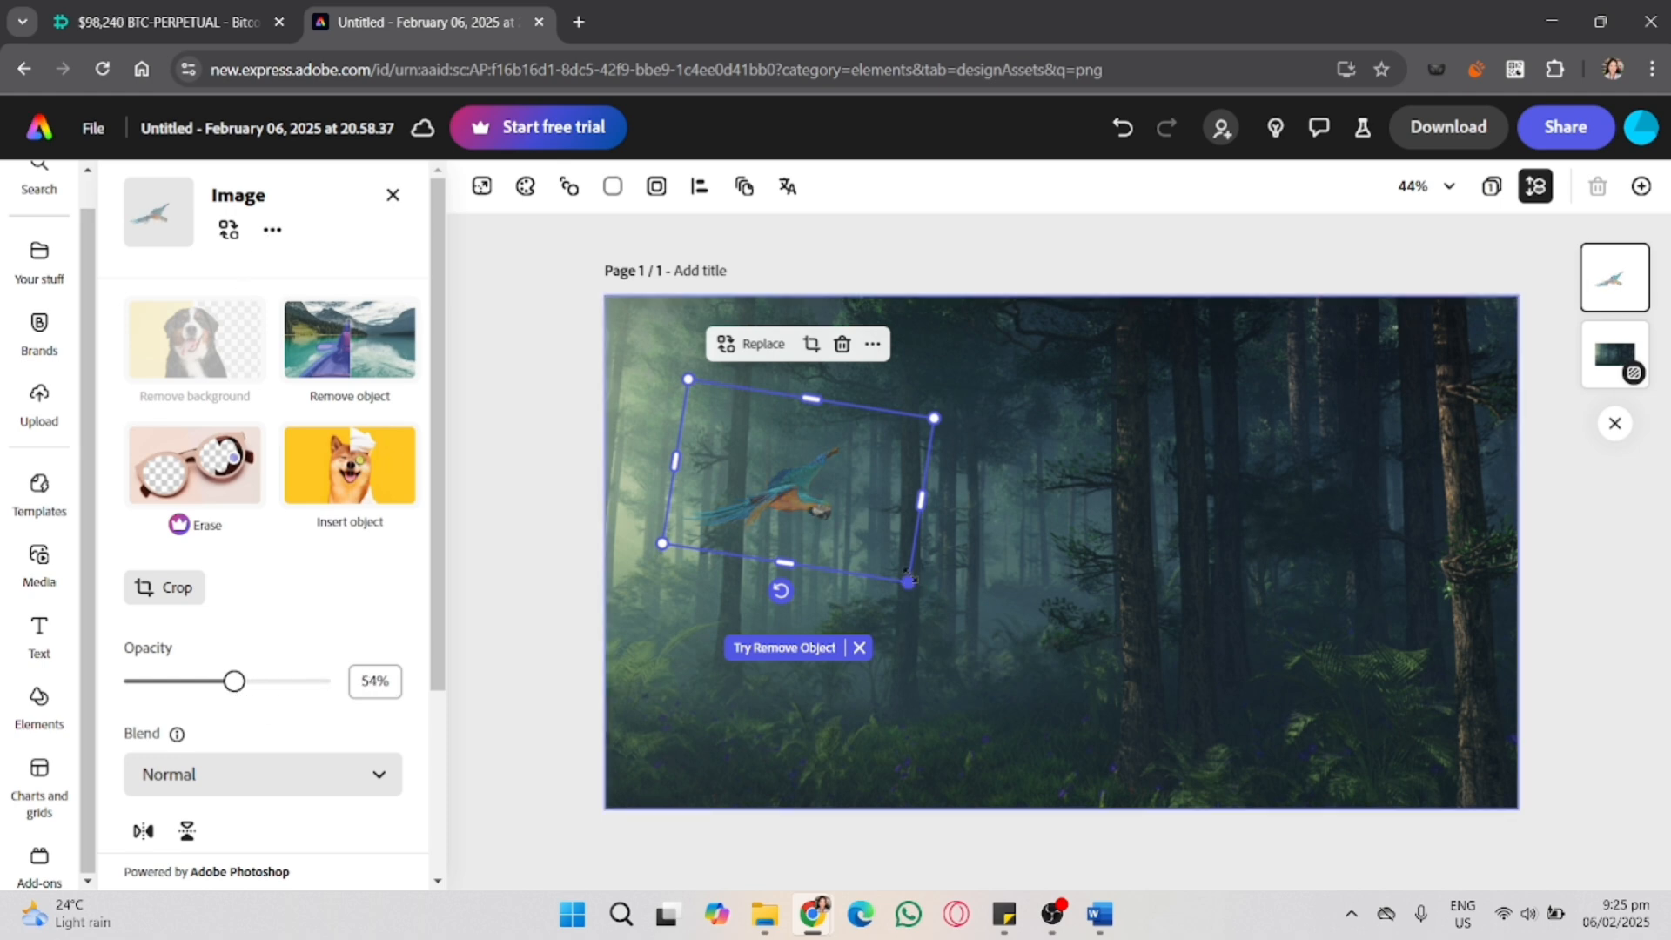
{"action": "left_click_drag", "start_coordinate": [908, 581], "coordinate": [838, 511]}
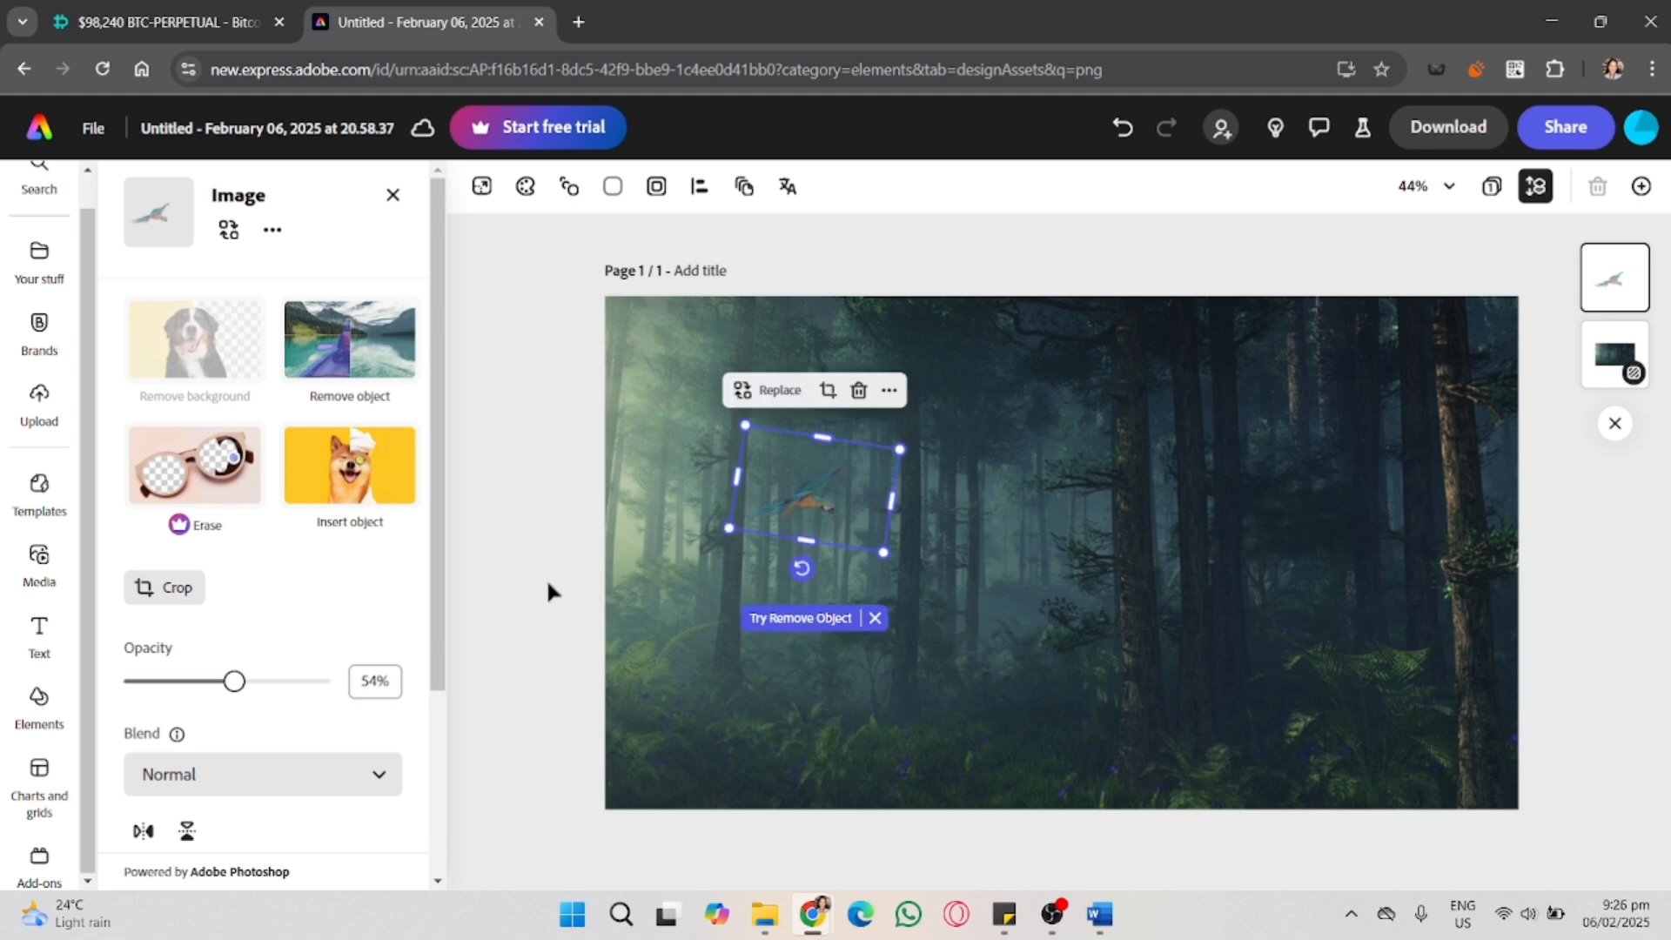
{"action": "left_click", "coordinate": [276, 681]}
- Try the Multiply blend mode on the parrot and restore the Normal blend
{"action": "left_click", "coordinate": [321, 783]}
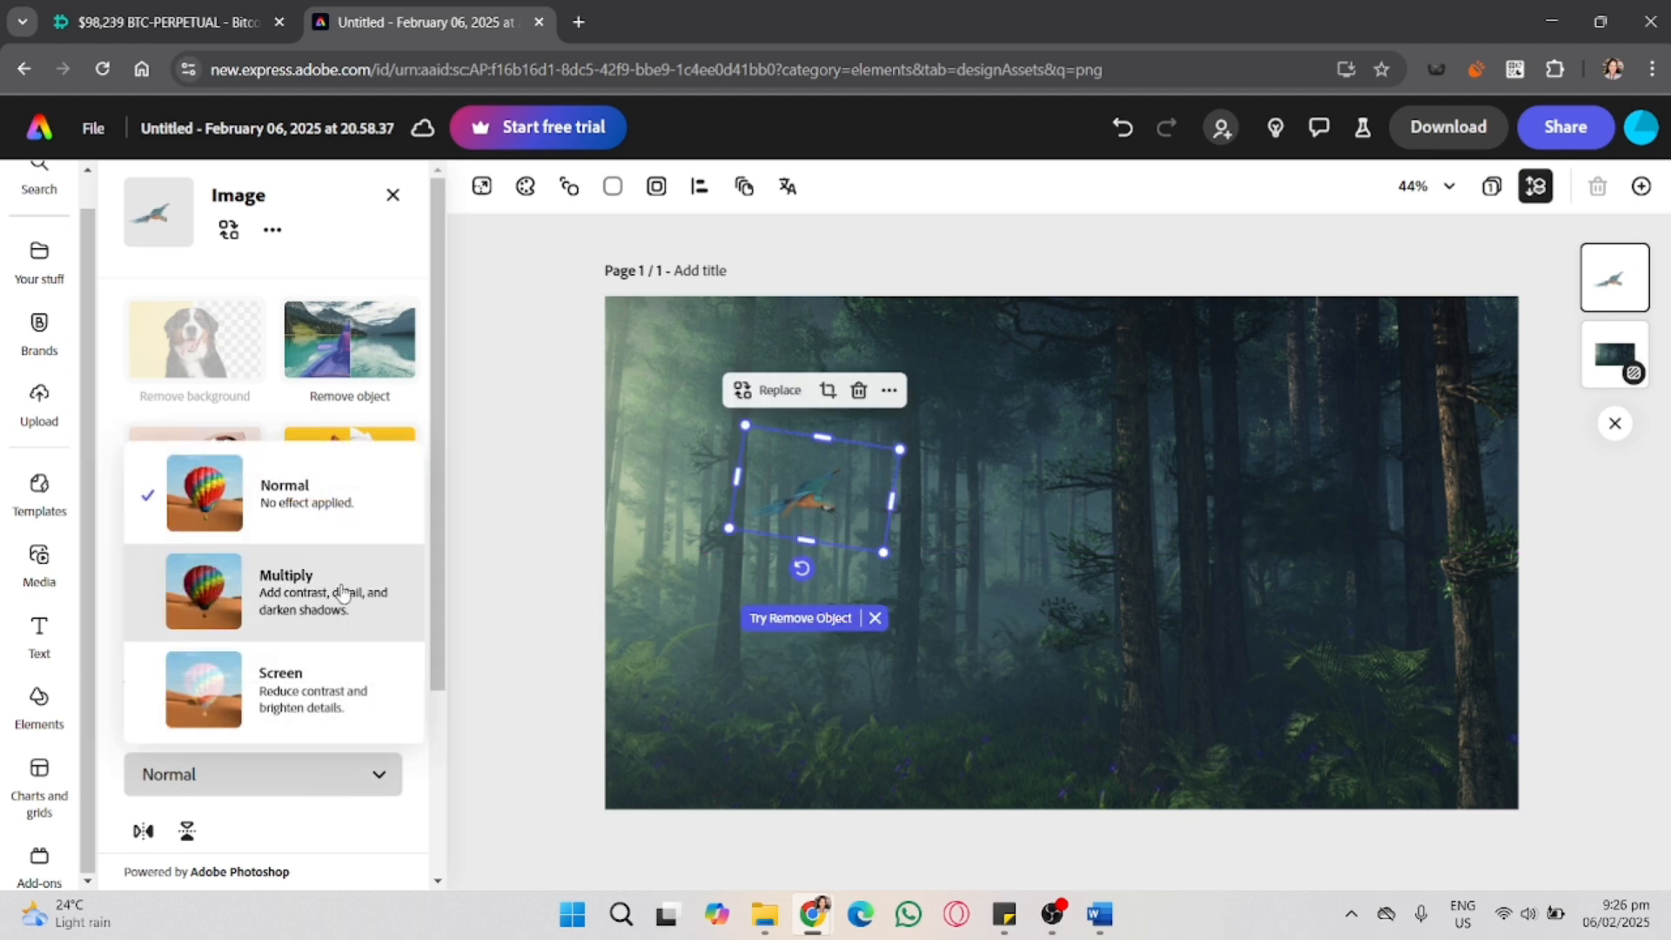
{"action": "left_click", "coordinate": [347, 591]}
{"action": "left_click", "coordinate": [296, 771]}
{"action": "left_click", "coordinate": [313, 504]}
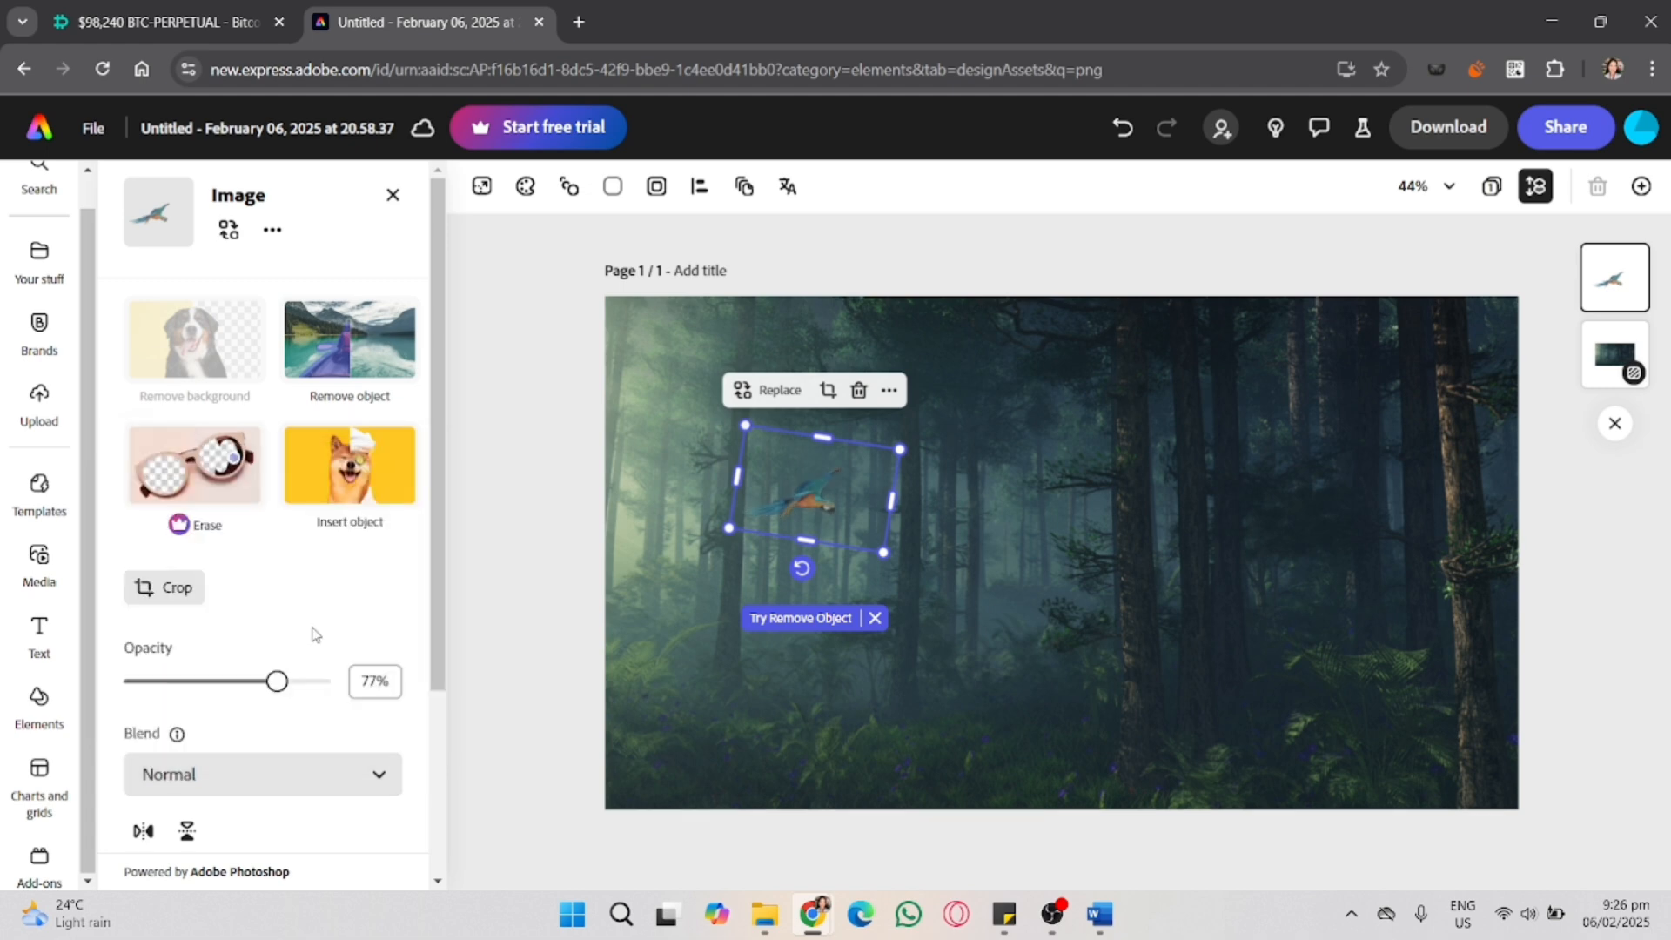
{"action": "scroll", "coordinate": [321, 705], "scroll_direction": "down", "scroll_amount": 3}
{"action": "left_click", "coordinate": [367, 695]}
{"action": "scroll", "coordinate": [410, 427], "scroll_direction": "down", "scroll_amount": 5}
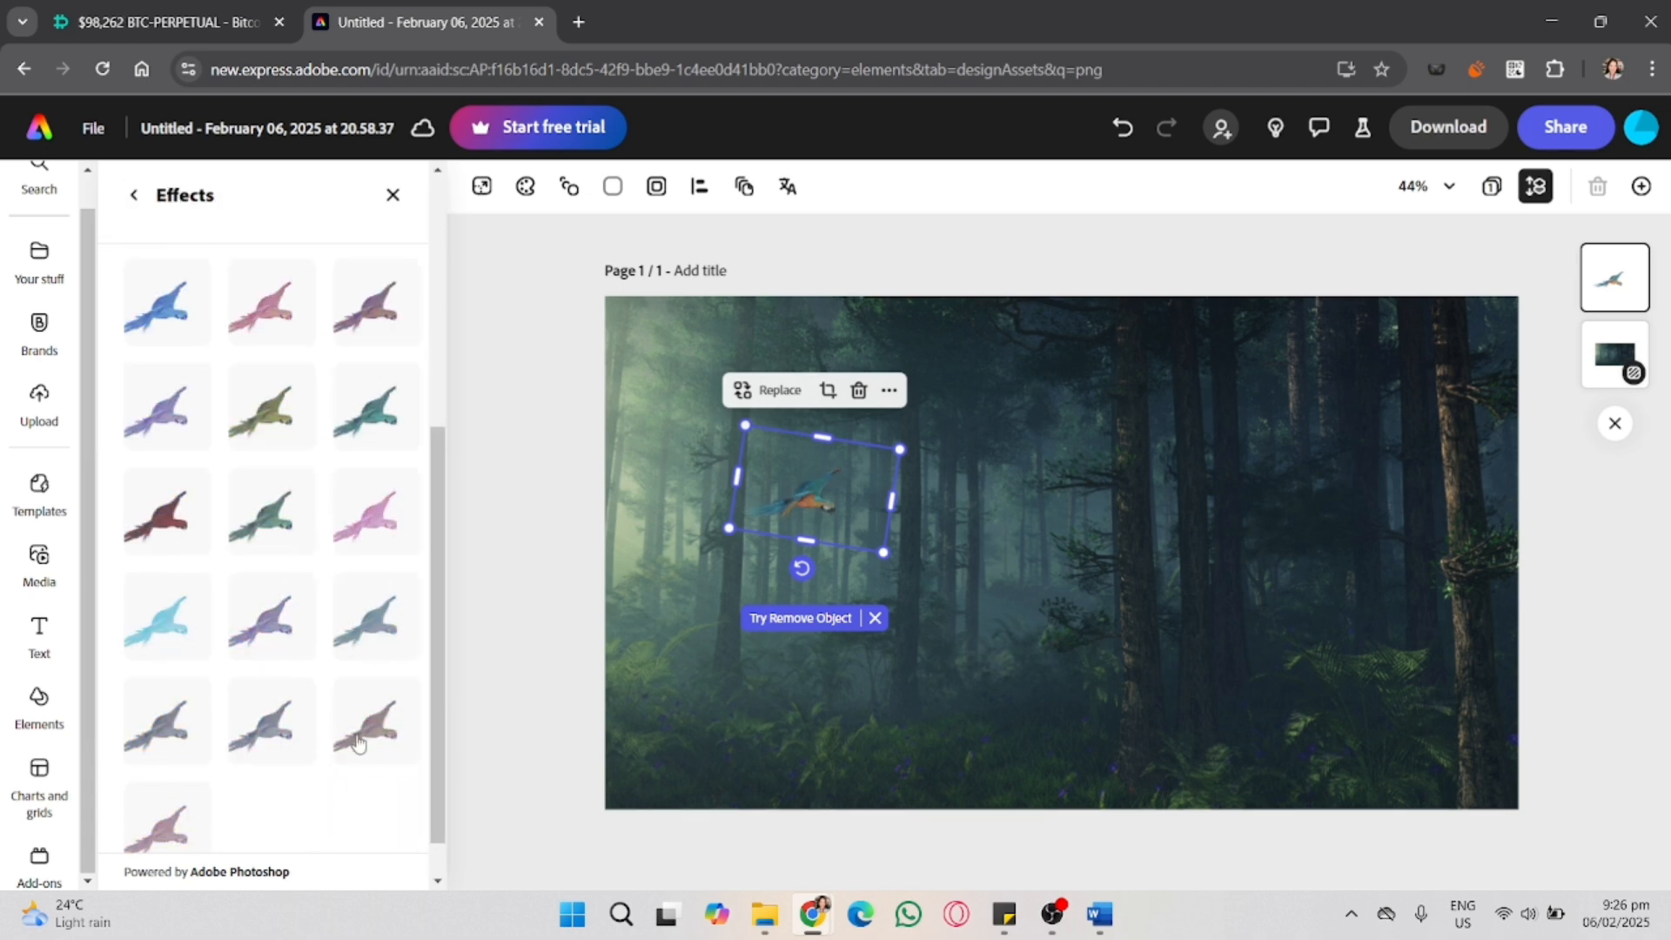
{"action": "scroll", "coordinate": [324, 690], "scroll_direction": "up", "scroll_amount": 5}
{"action": "left_click", "coordinate": [133, 194]}
- Try the Flicker entrance animation on the parrot and set its animation back to None
{"action": "scroll", "coordinate": [266, 623], "scroll_direction": "down", "scroll_amount": 3}
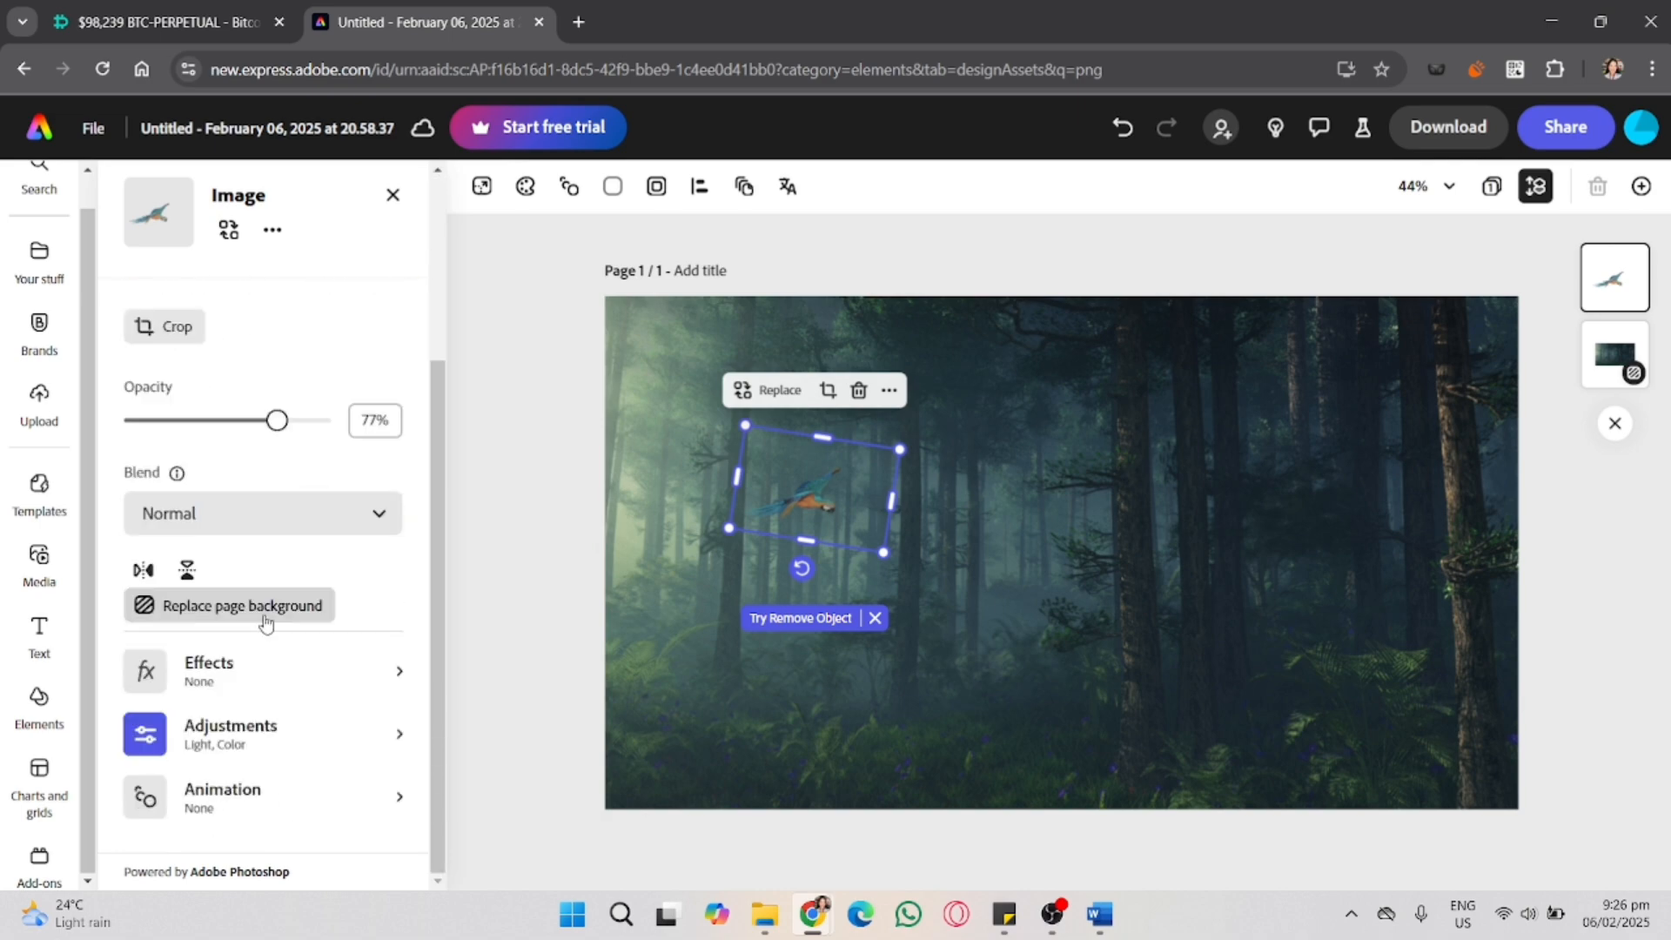
{"action": "left_click", "coordinate": [321, 794]}
{"action": "left_click", "coordinate": [376, 474]}
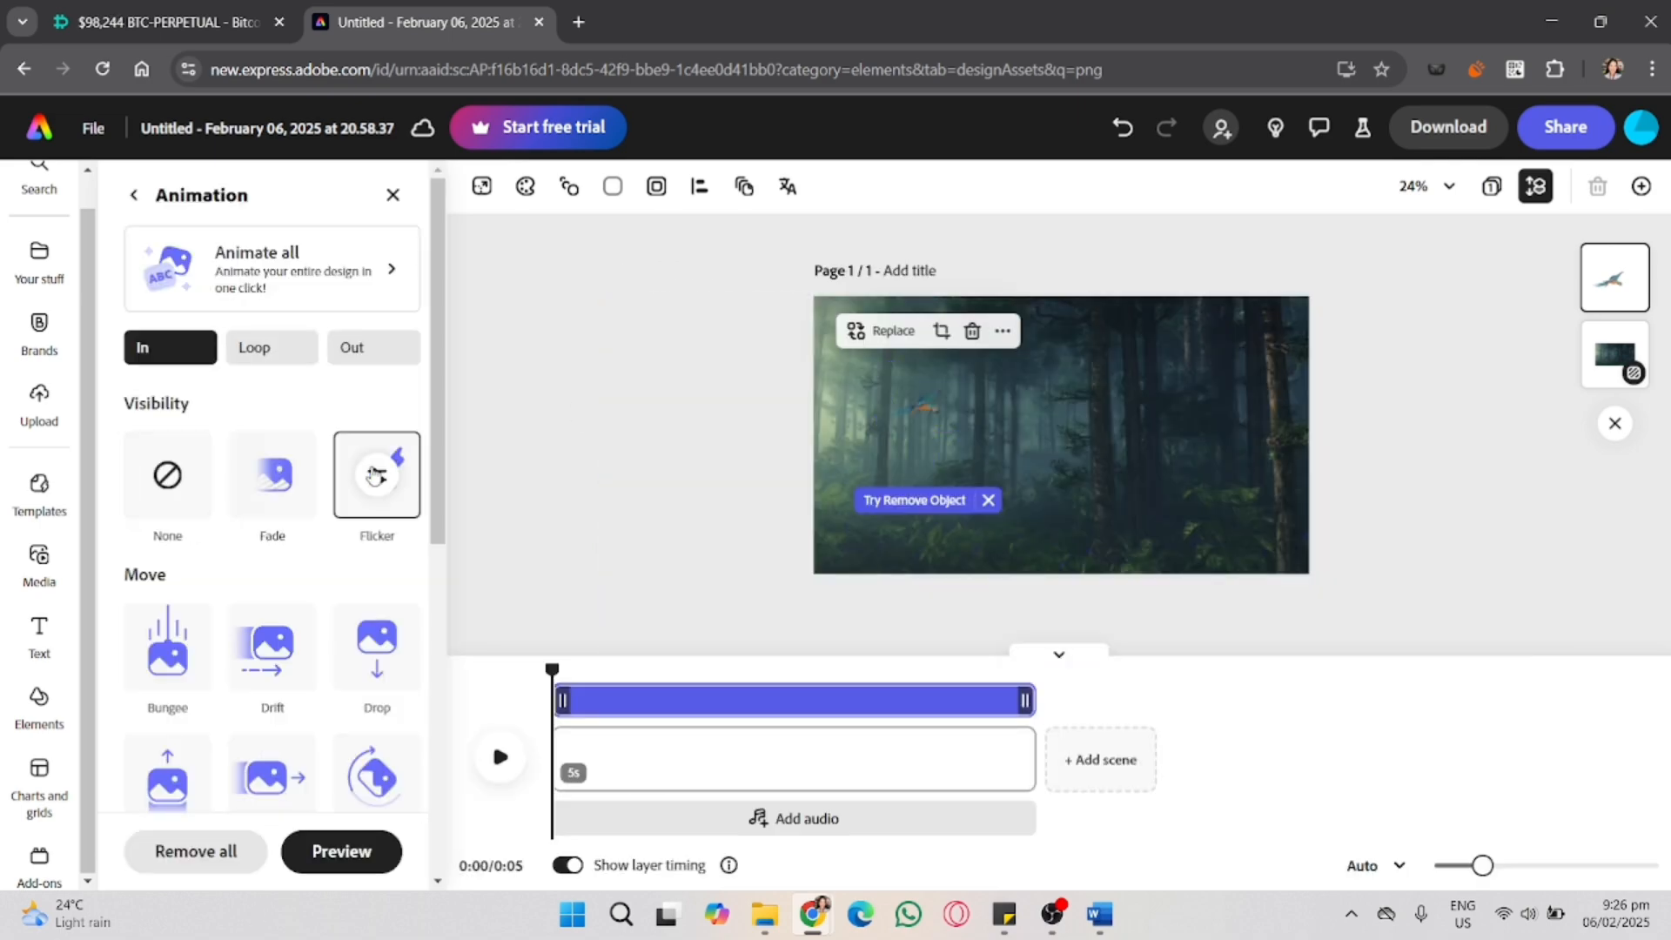
{"action": "left_click", "coordinate": [1086, 668]}
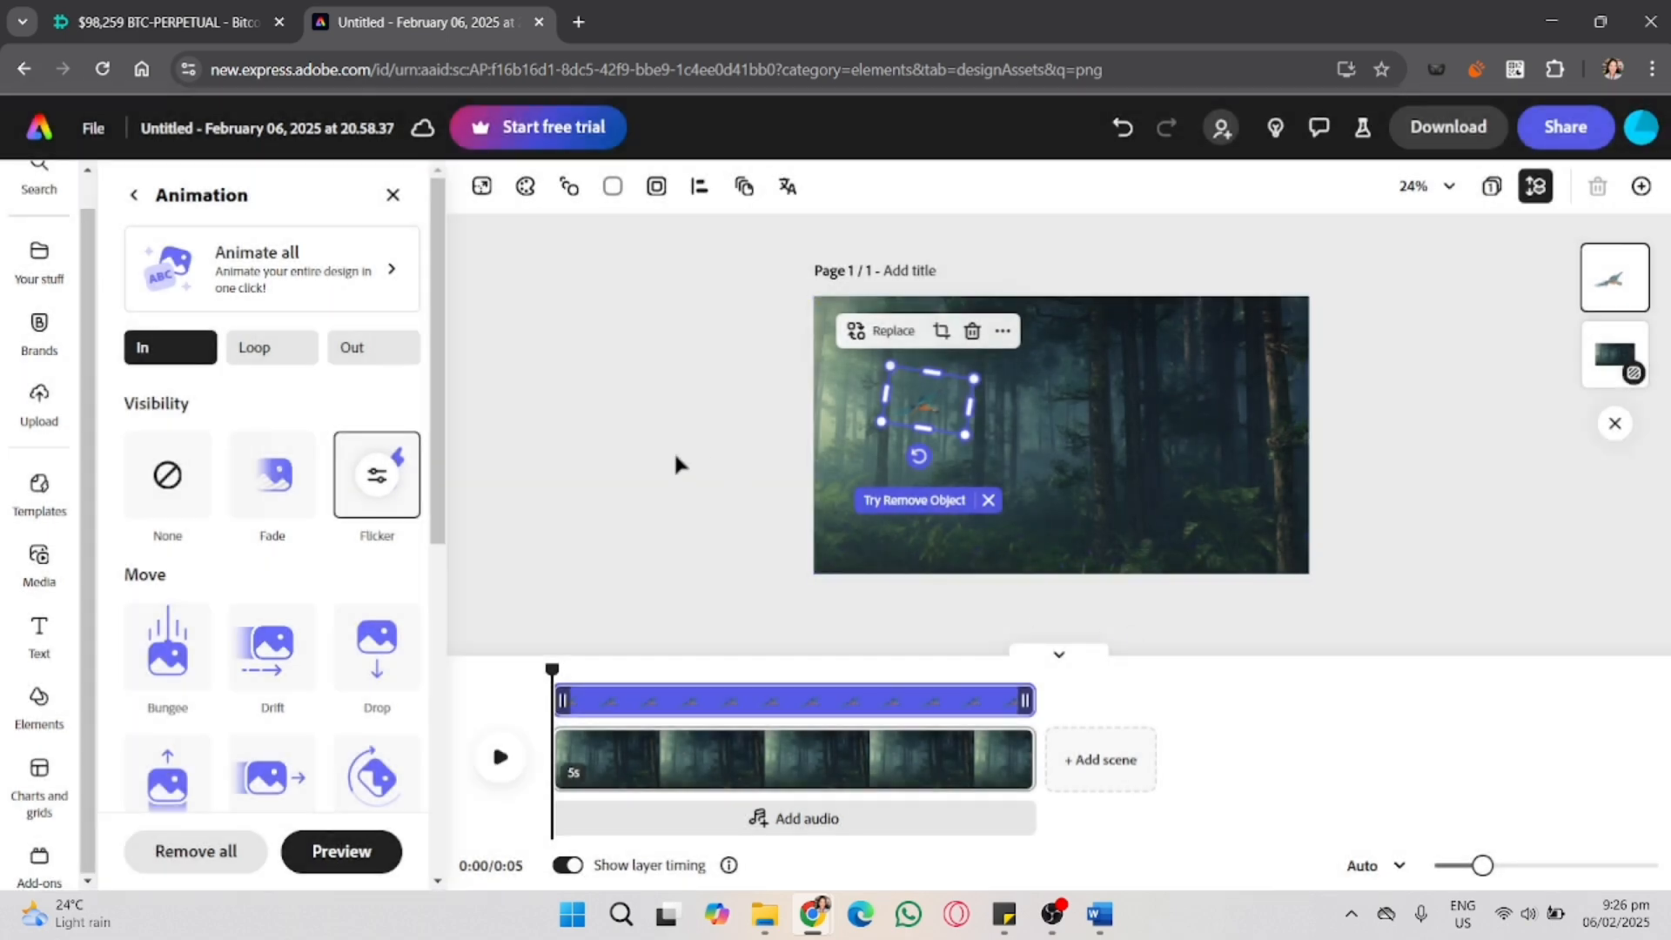
{"action": "left_click", "coordinate": [167, 474]}
{"action": "left_click", "coordinate": [133, 194]}
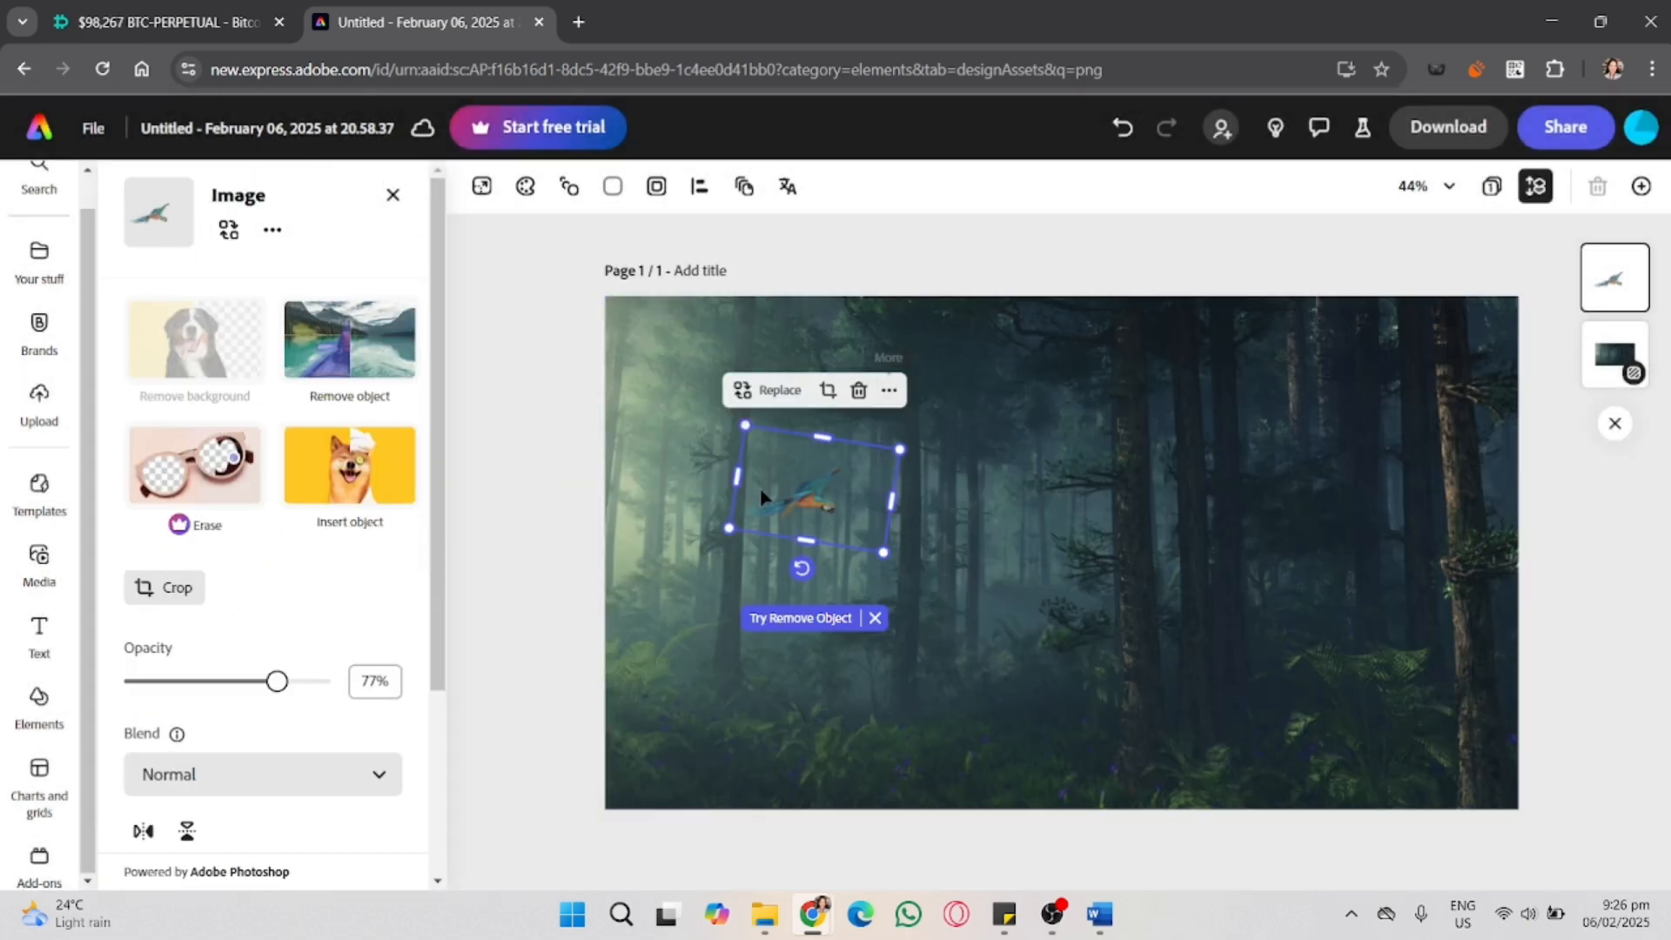